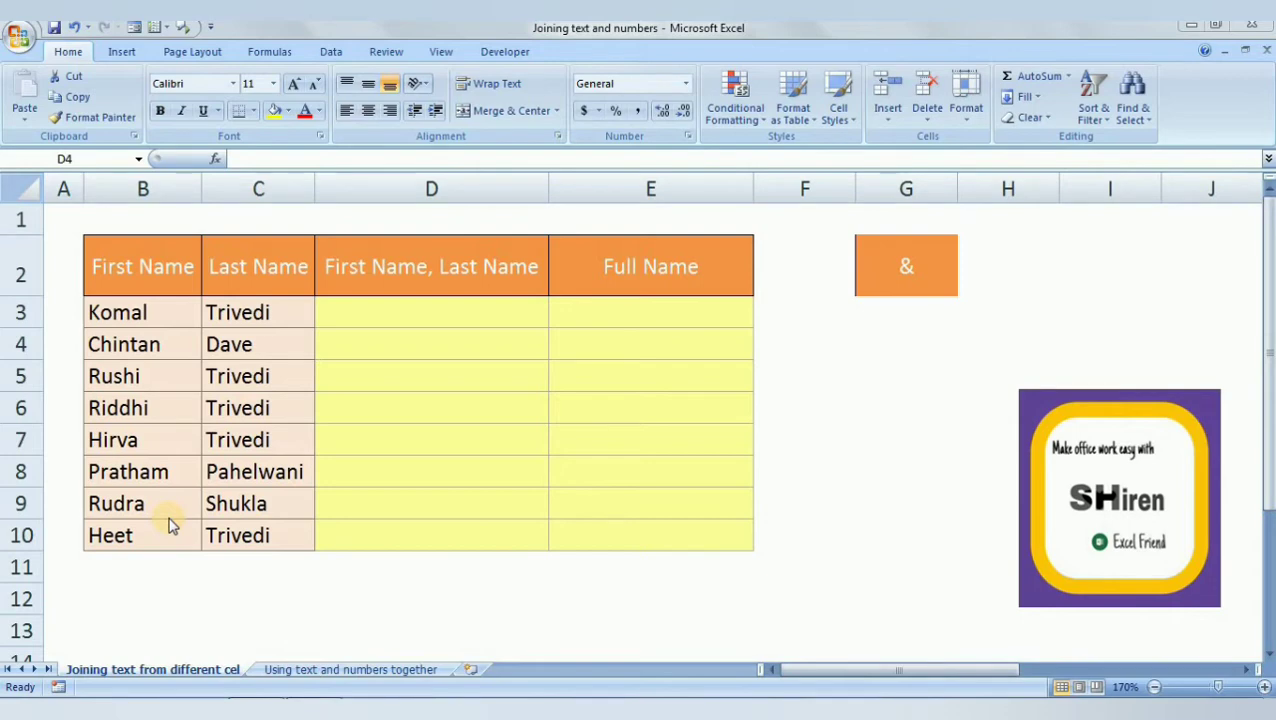
click(162, 313)
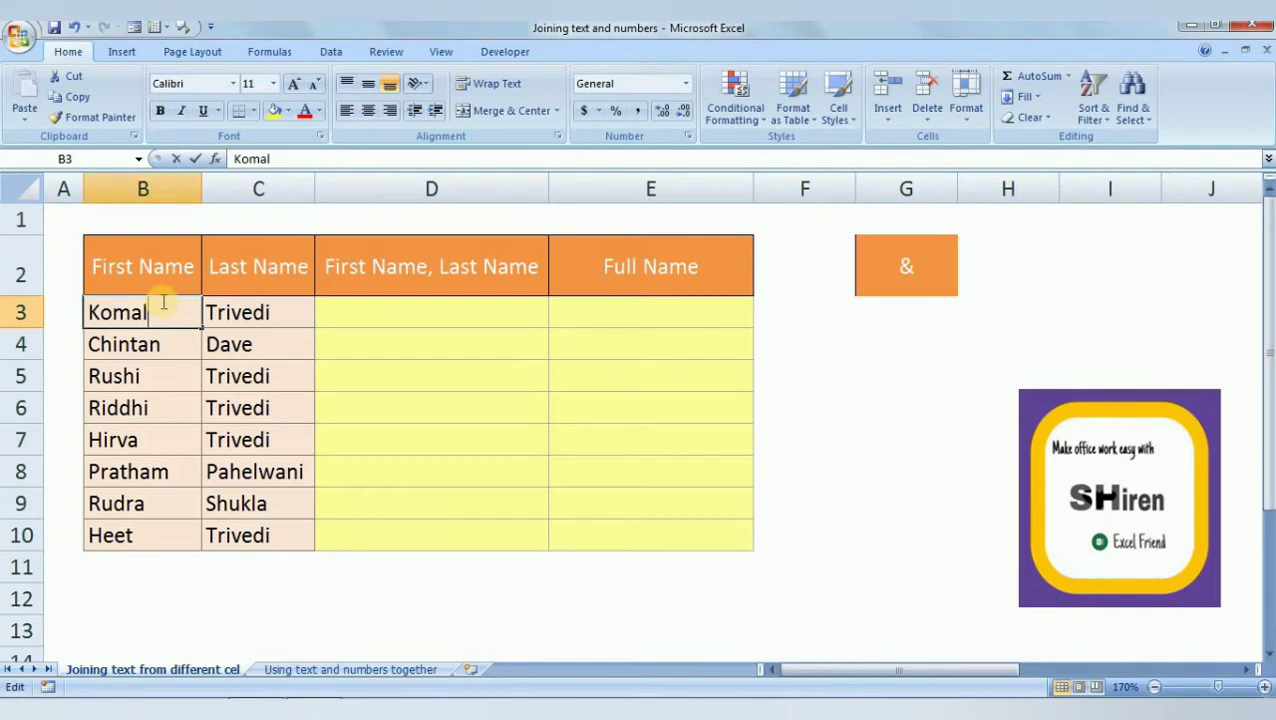
click(182, 281)
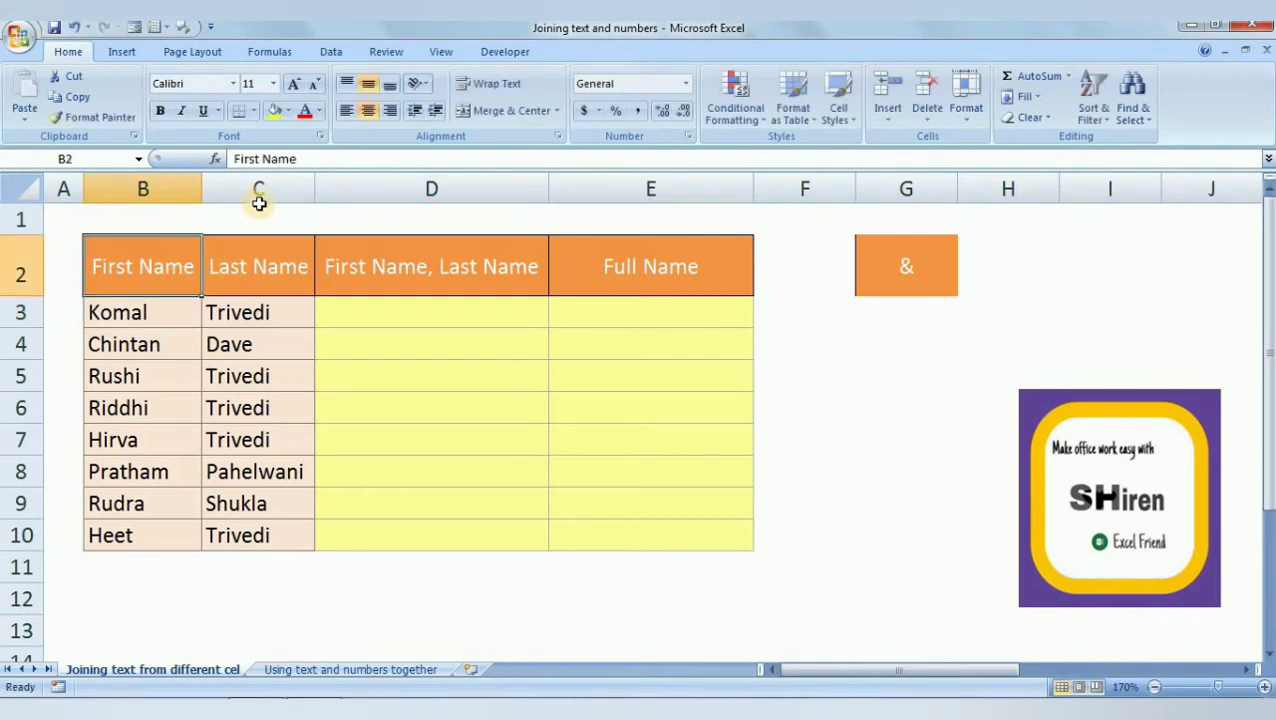
click(257, 268)
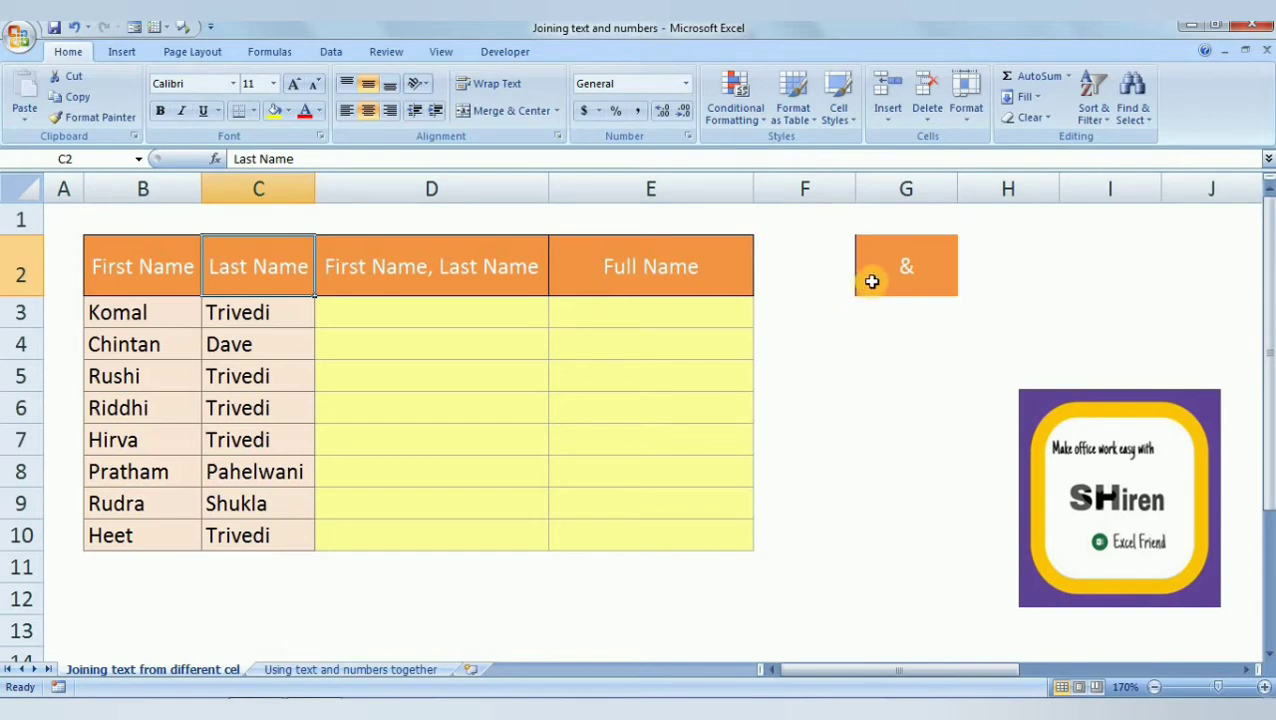
click(408, 314)
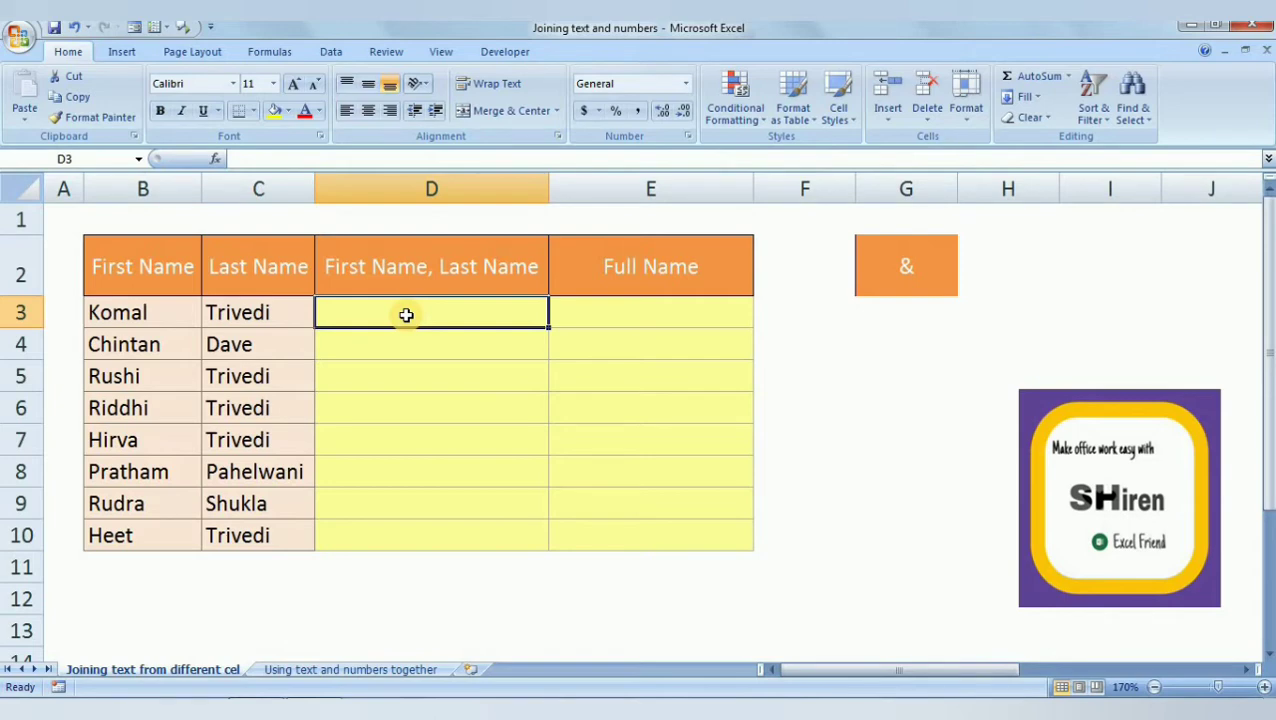
text(=)
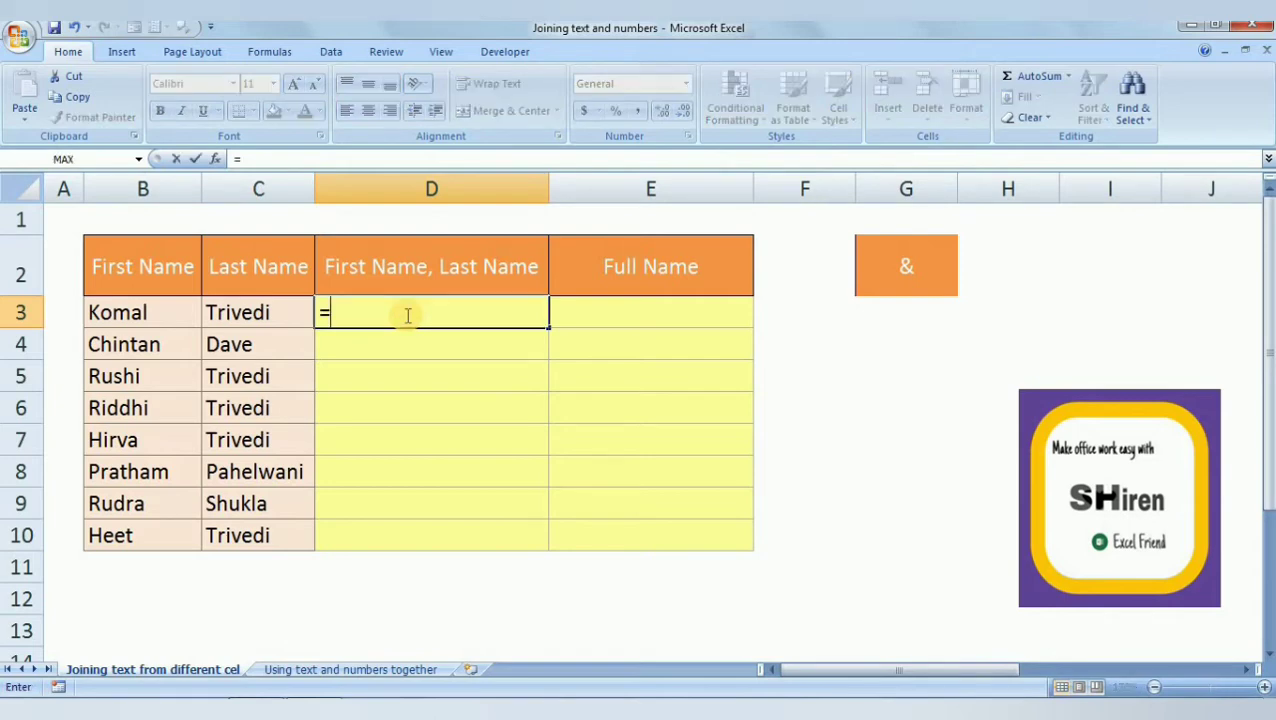
click(165, 316)
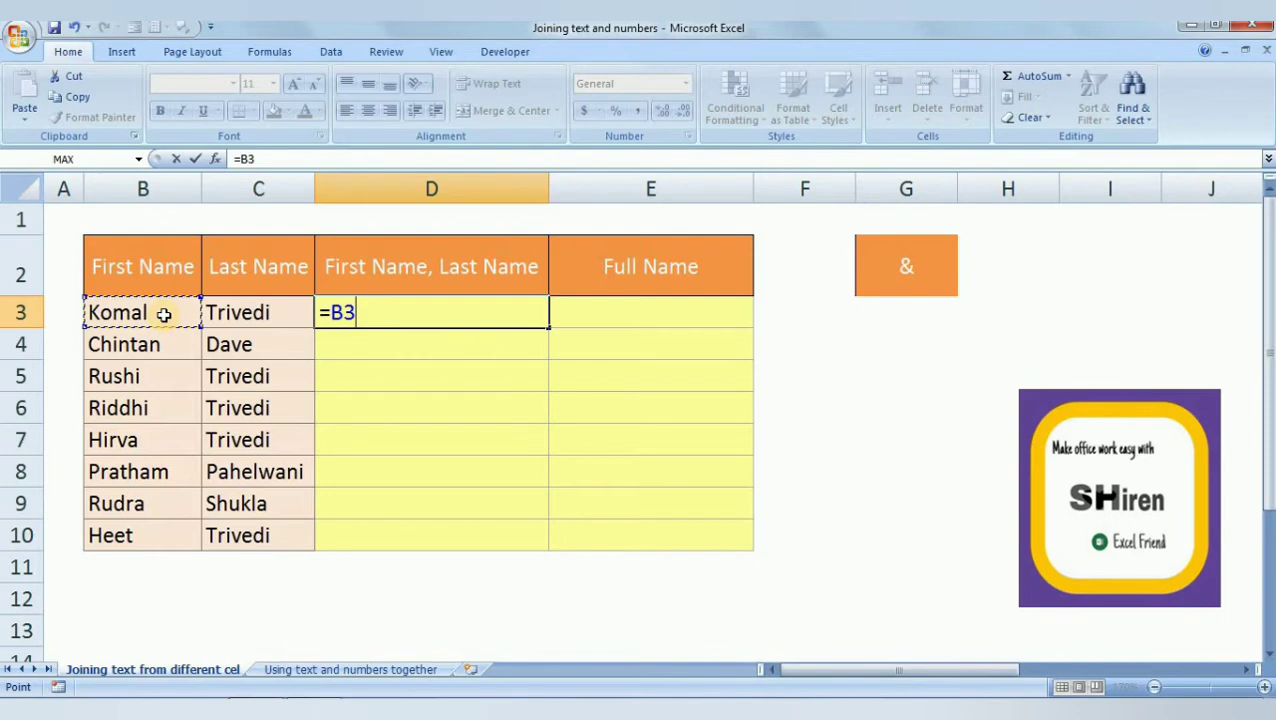
text(&)
click(244, 312)
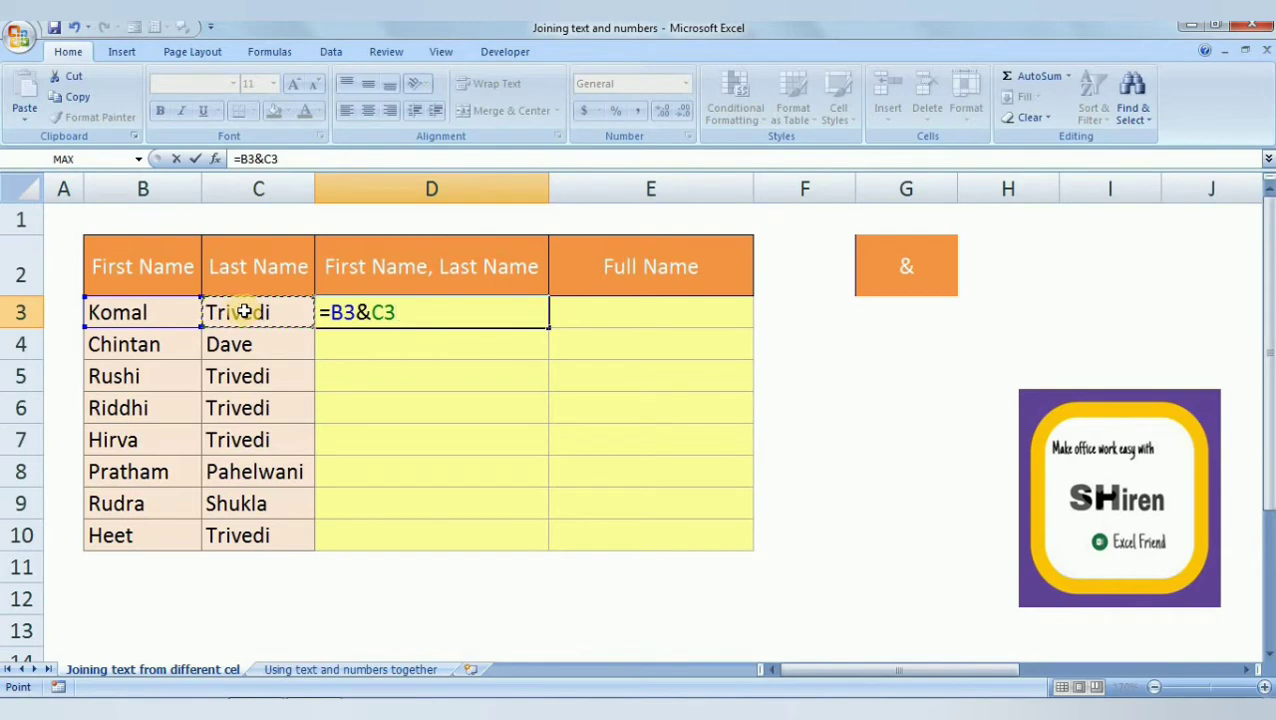
key(Return)
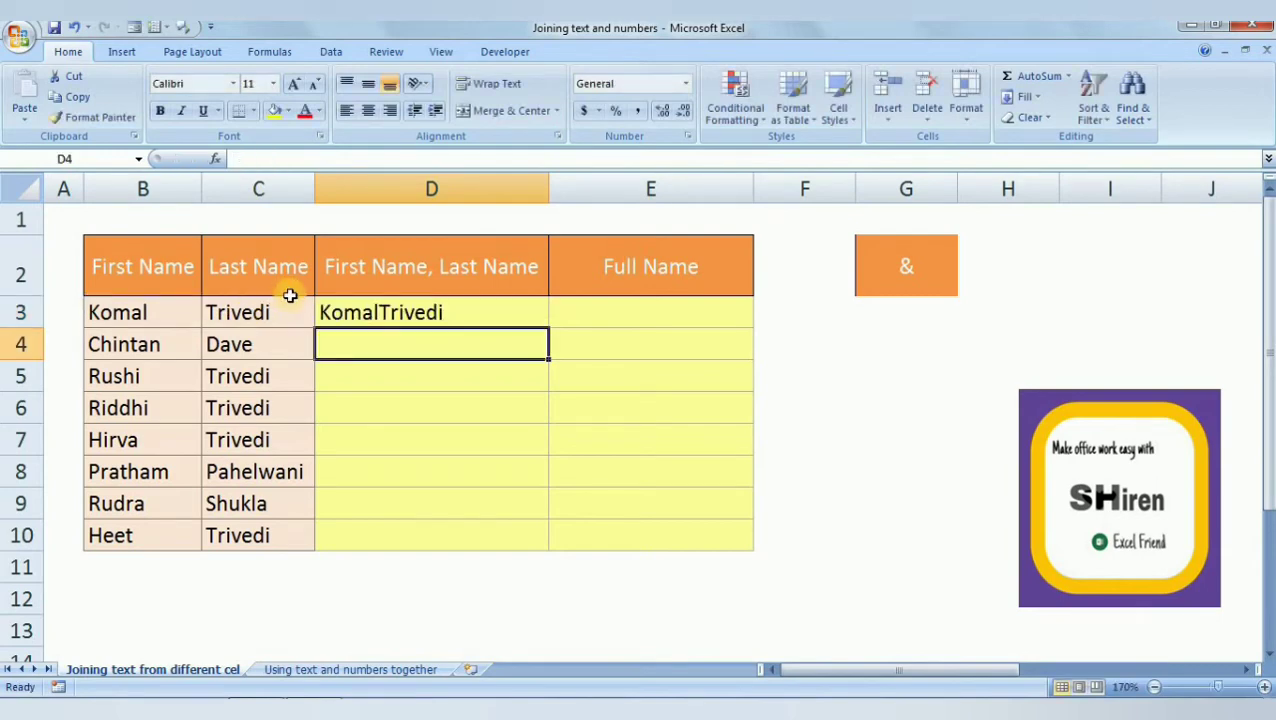
click(432, 316)
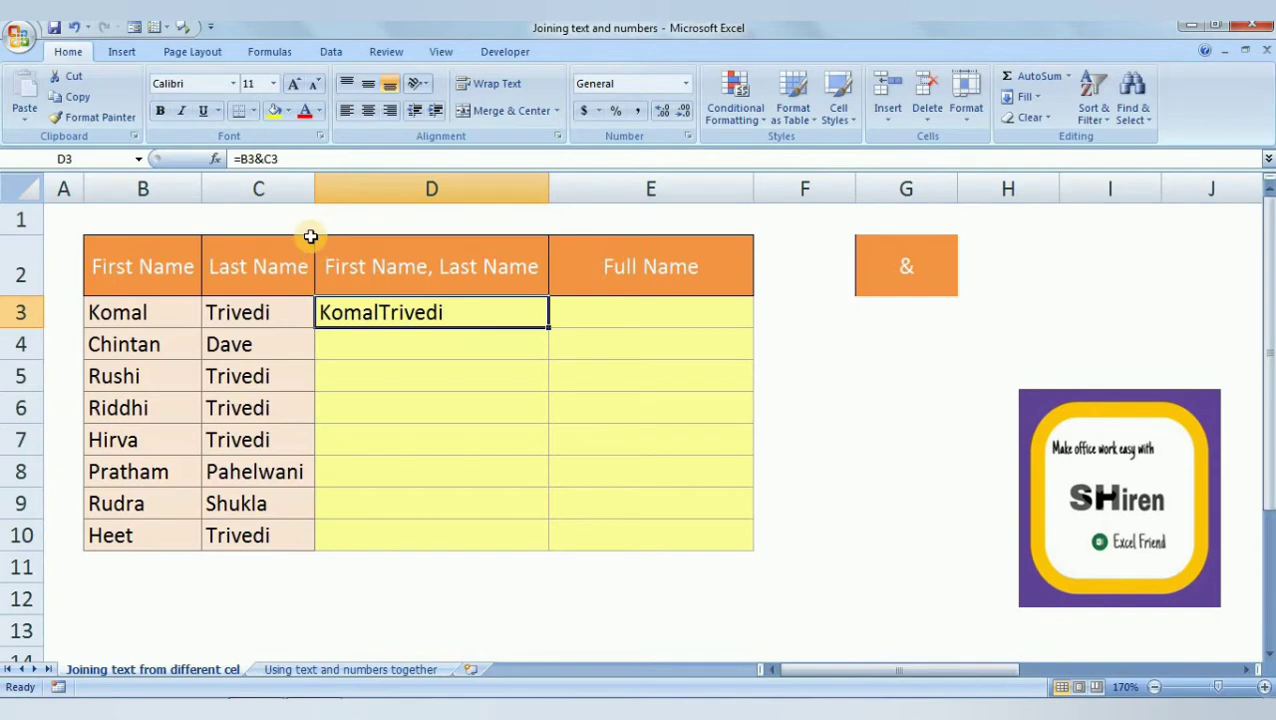
Edit D3's formula to insert a comma separator between B3 and C3
click(256, 158)
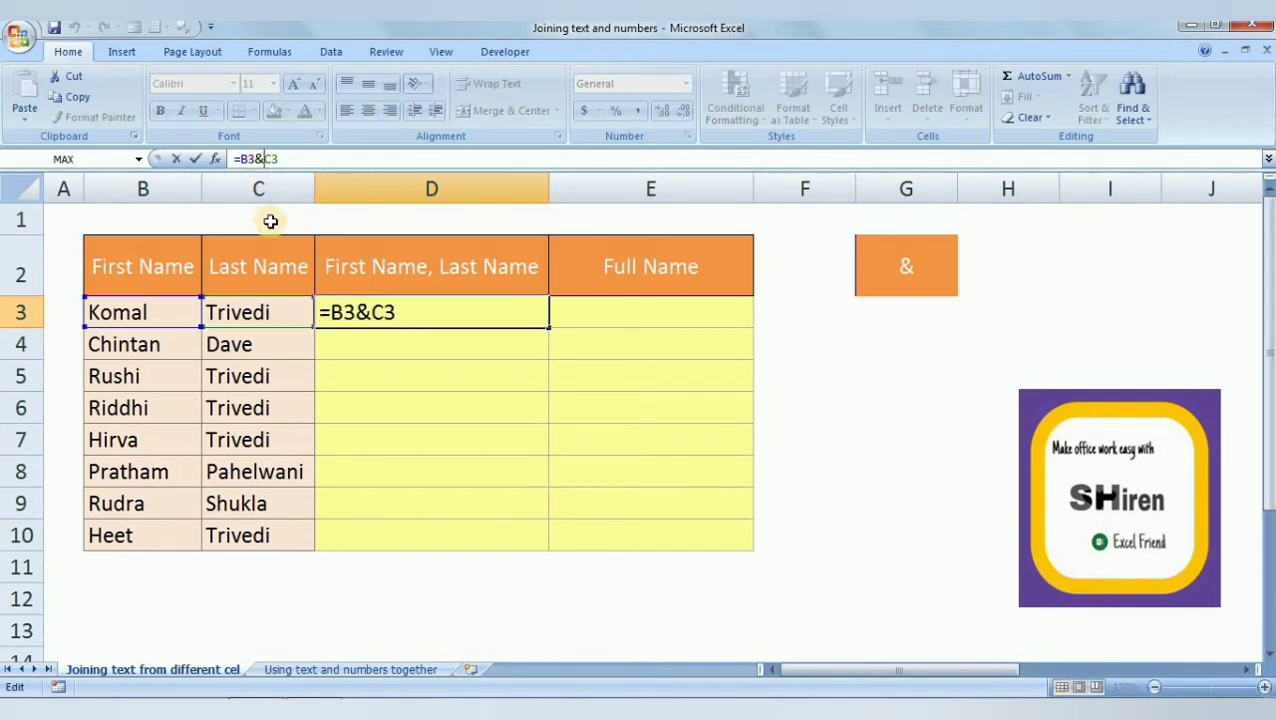
text(")
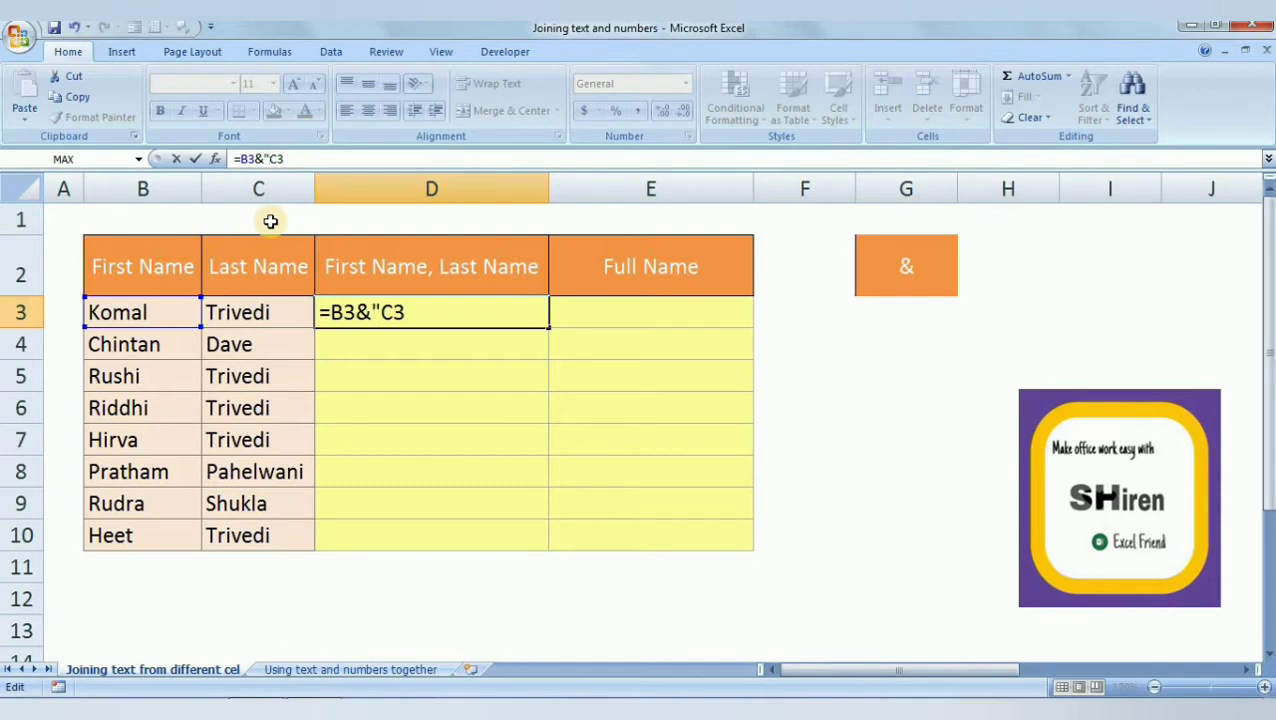
text(,"&)
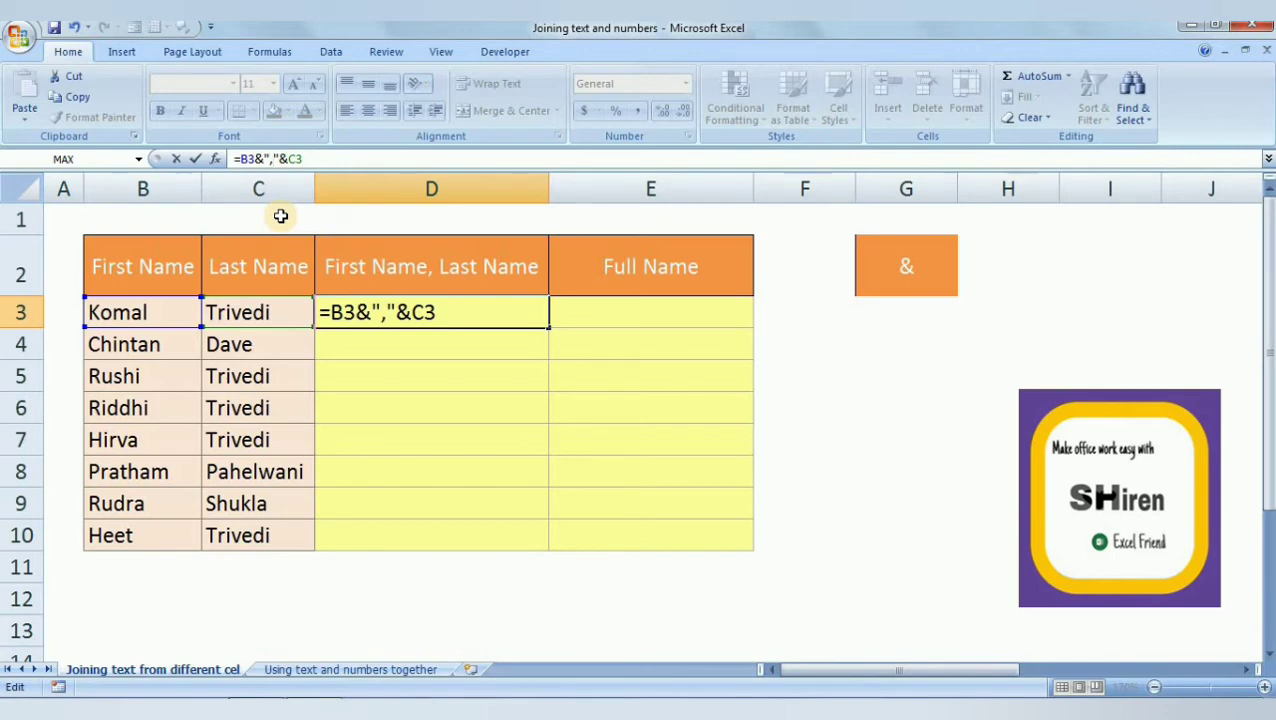
key(Return)
click(470, 313)
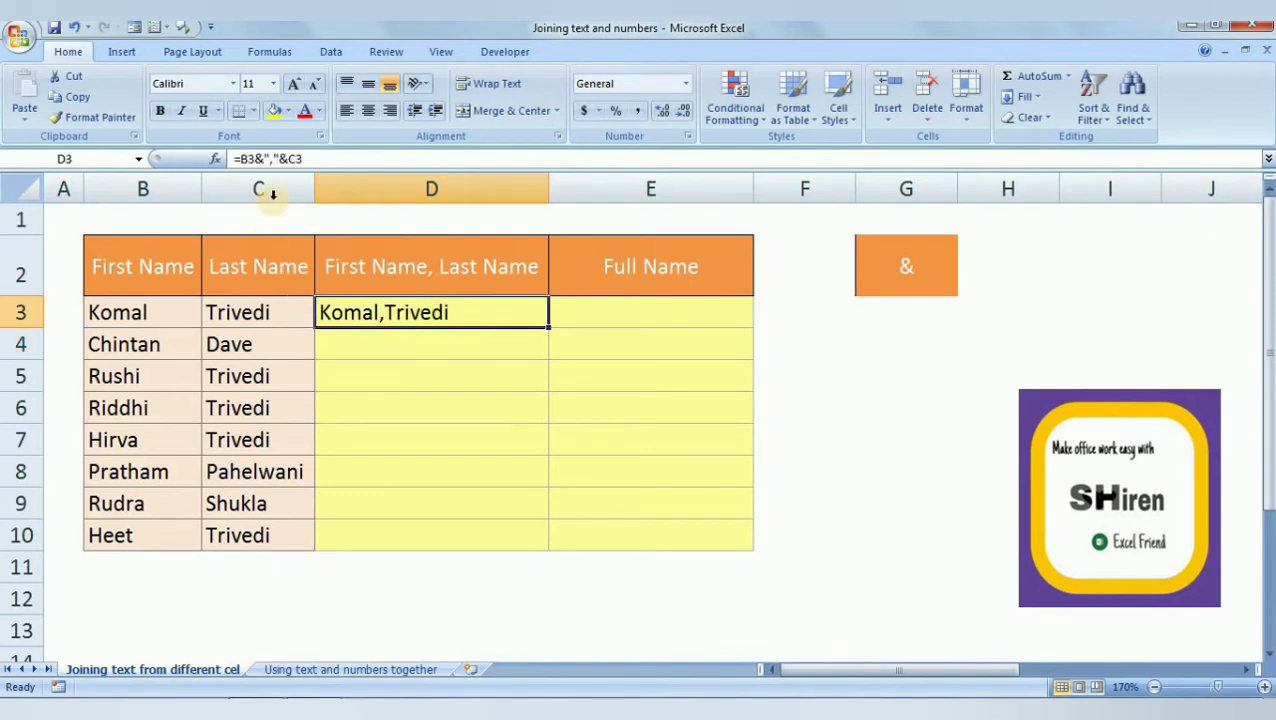
Try an h as the separator in D3's formula instead of the comma
click(272, 158)
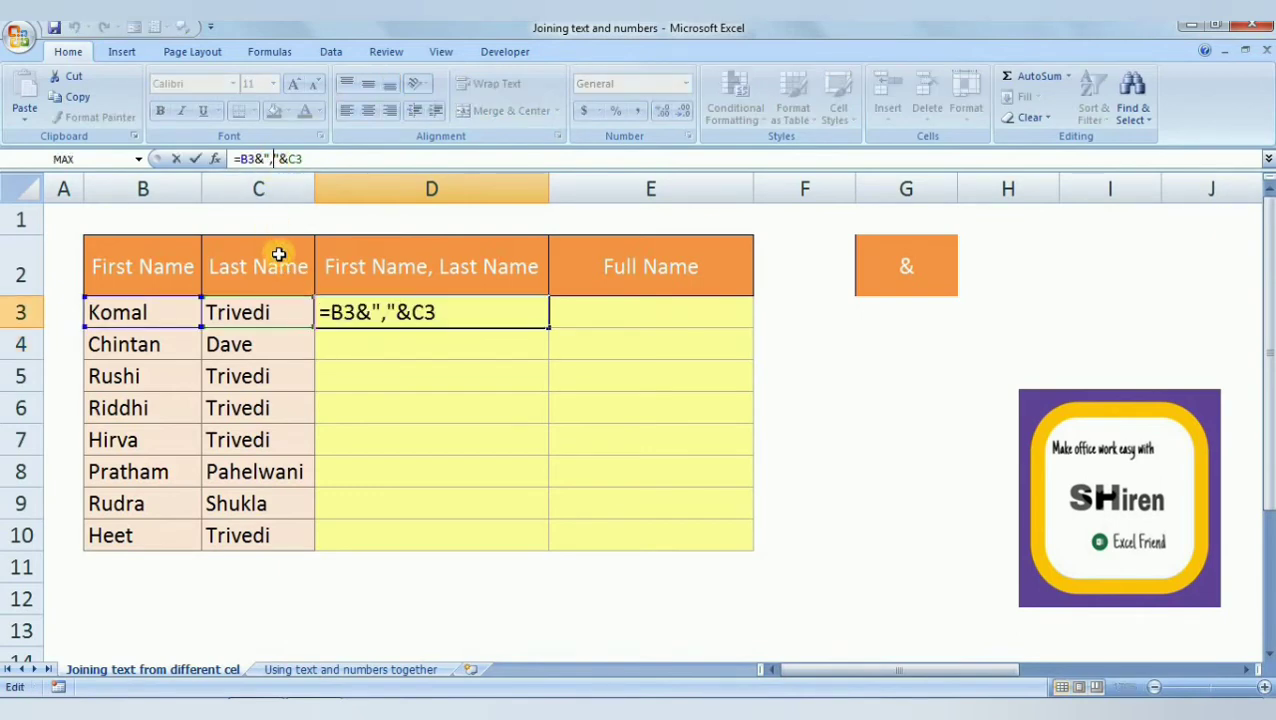
key(BackSpace)
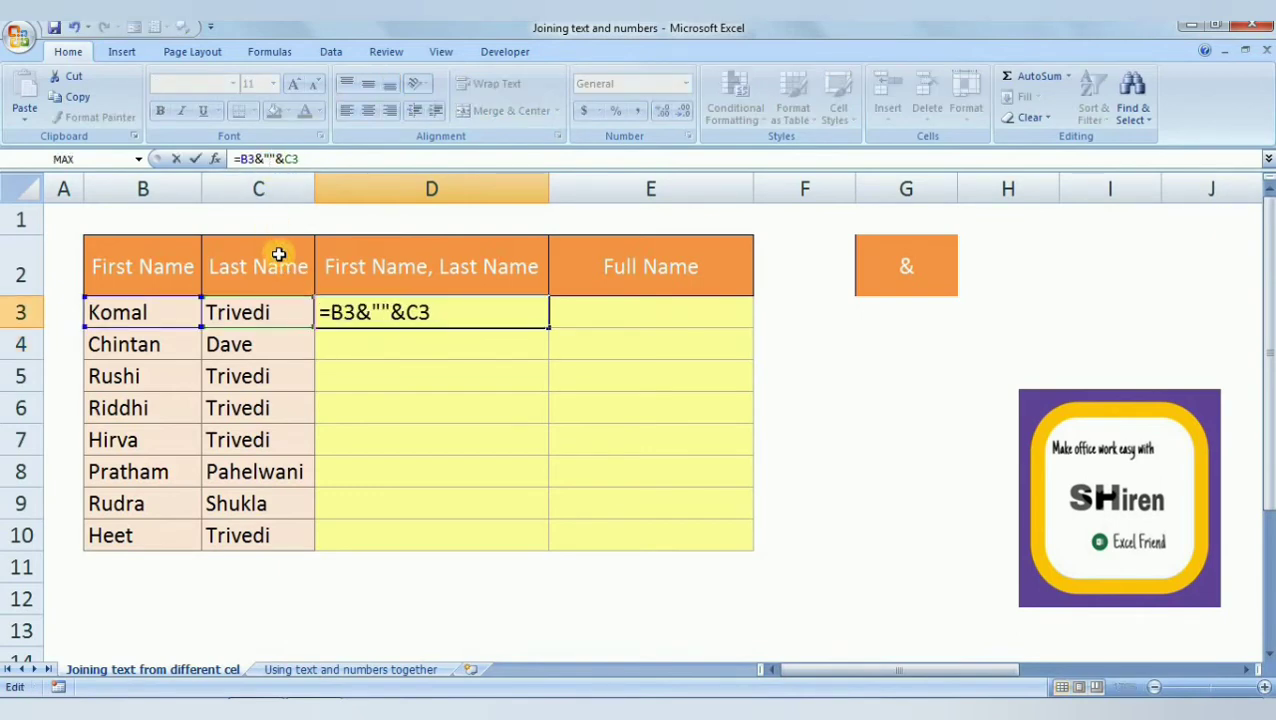
text(h)
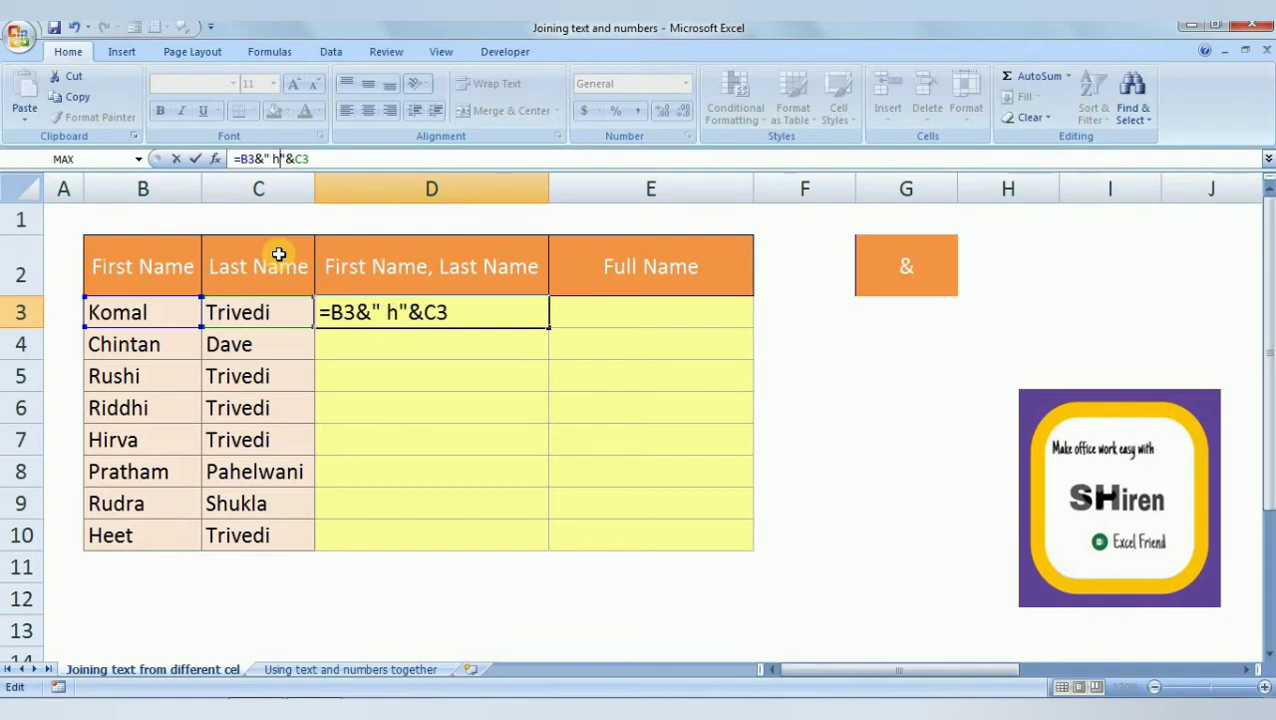
key(Return)
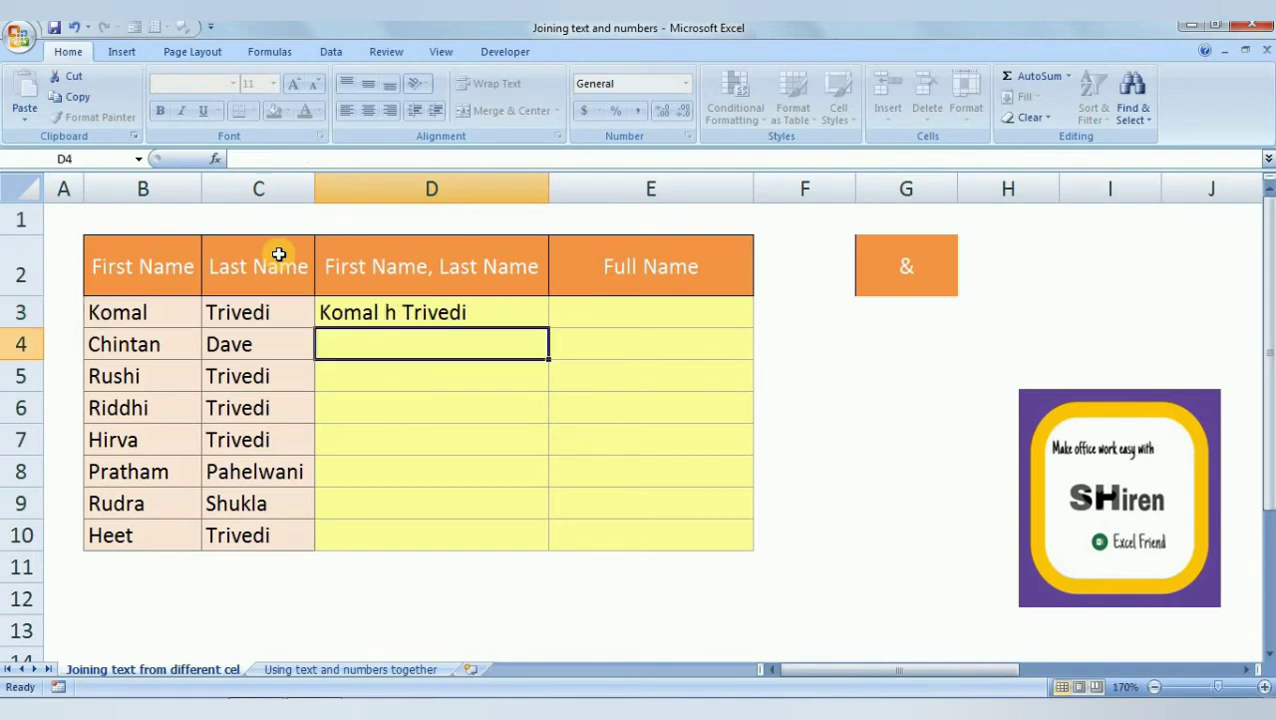
click(452, 313)
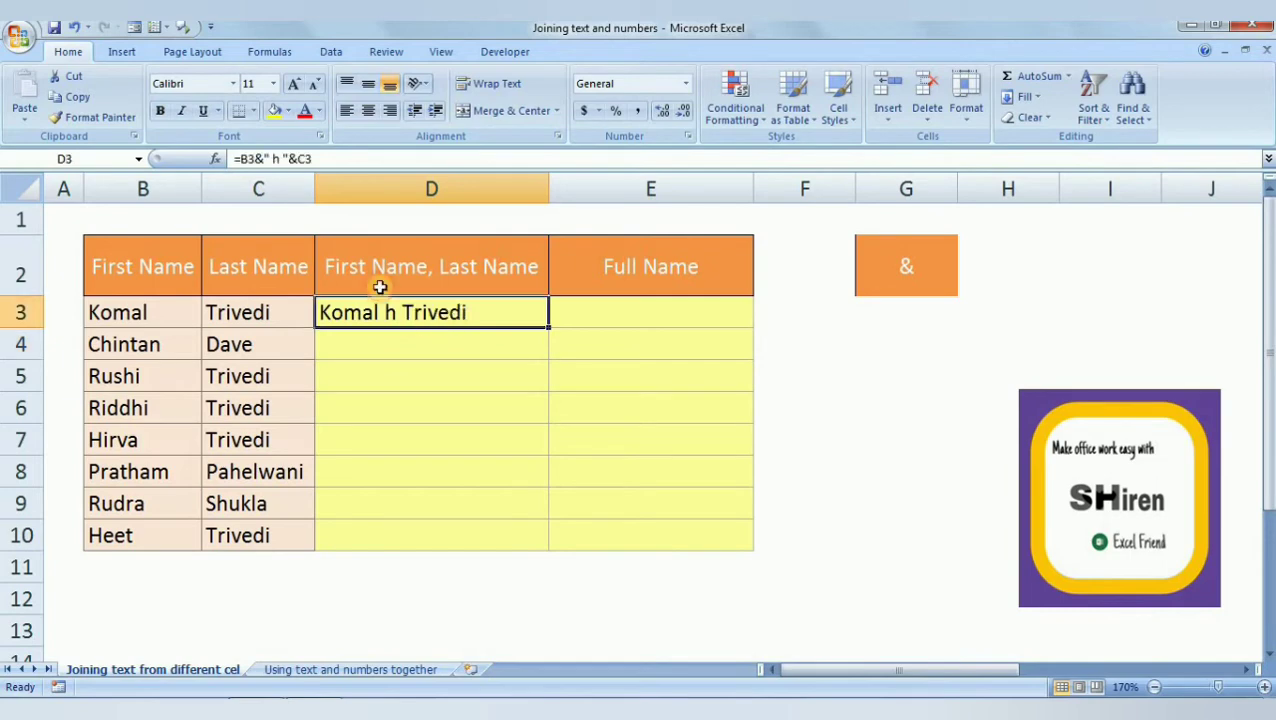
Change D3's separator to a comma and space, giving =B3&", "&C3
click(279, 158)
key(BackSpace)
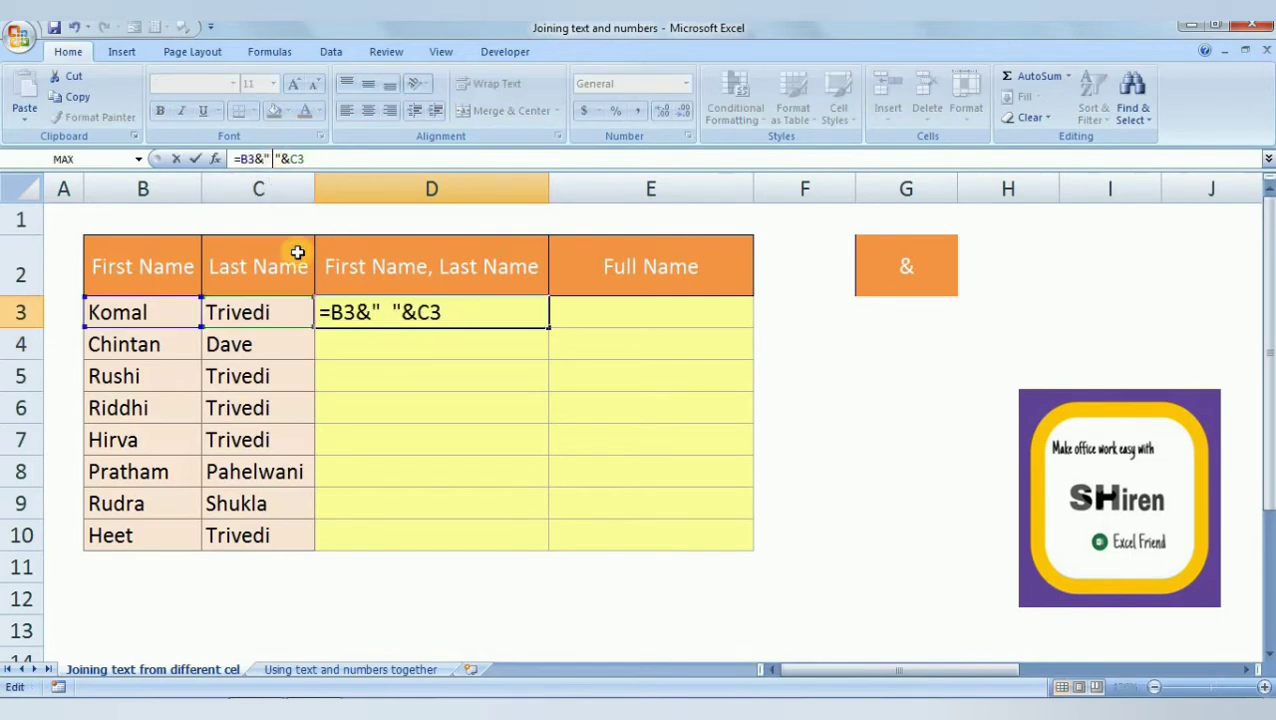
key(BackSpace)
text(,)
key(Return)
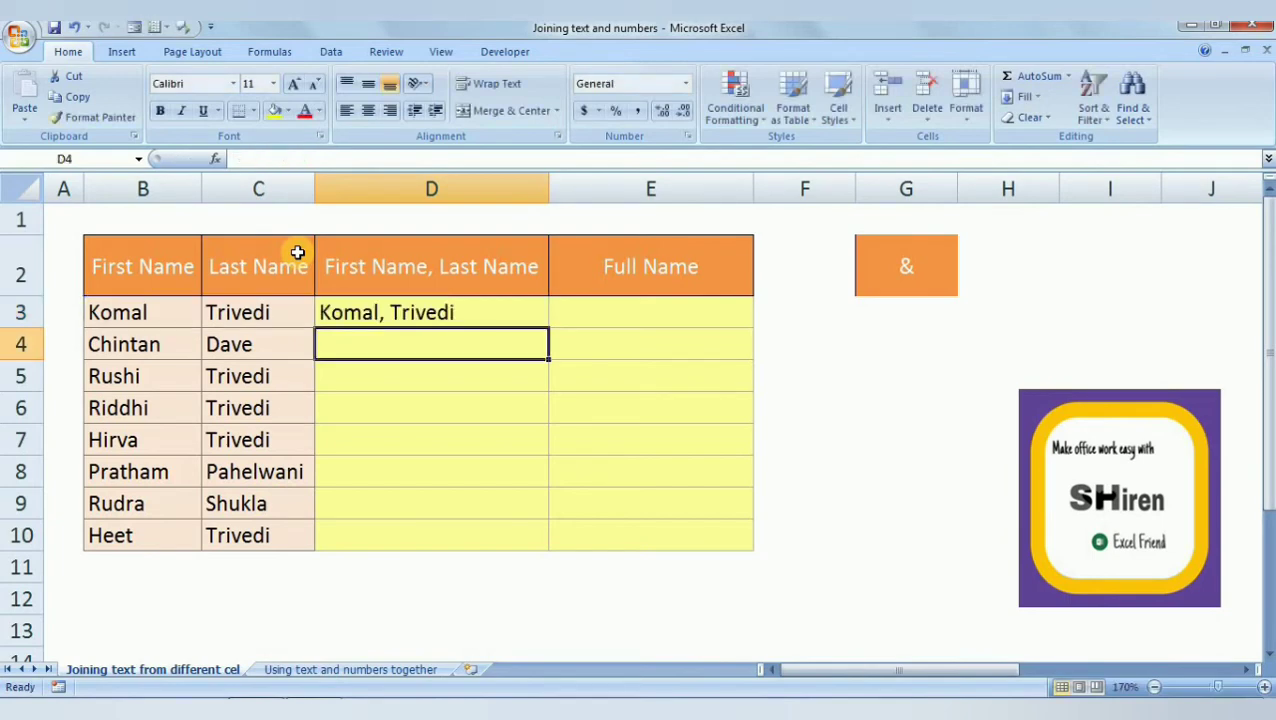
Fill D3's comma-separated name formula down to D10
click(457, 316)
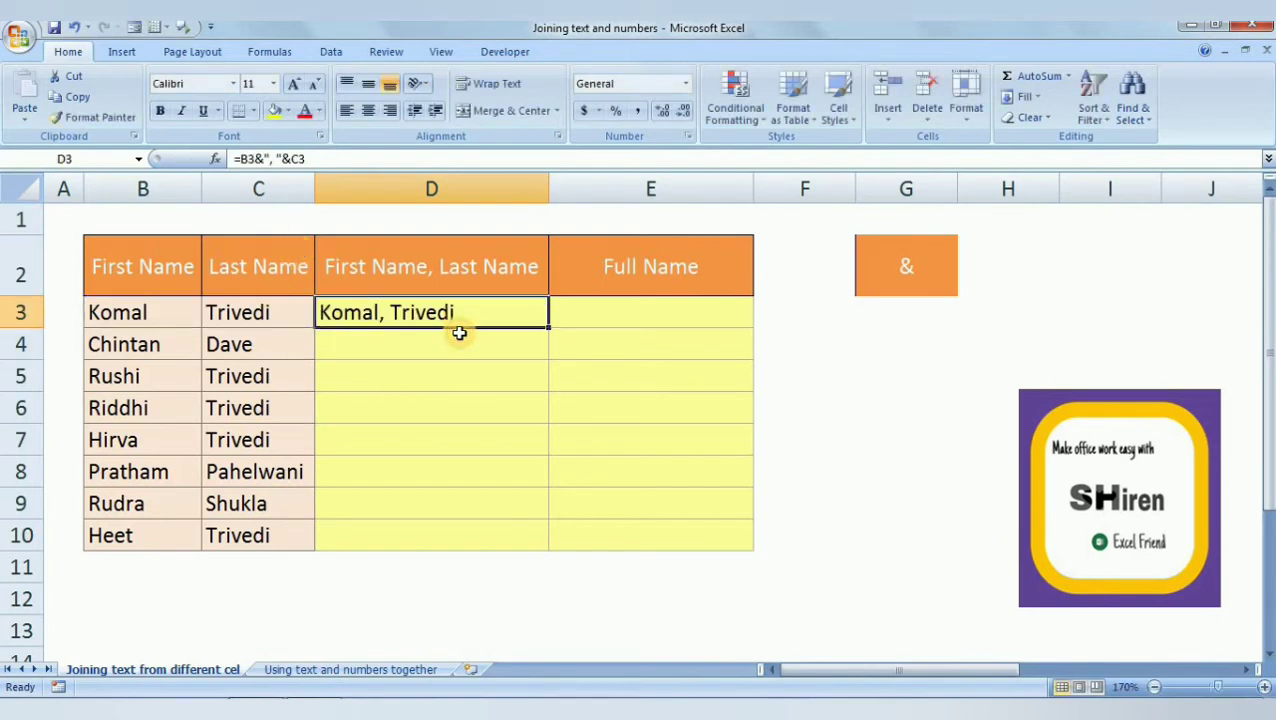
click(465, 276)
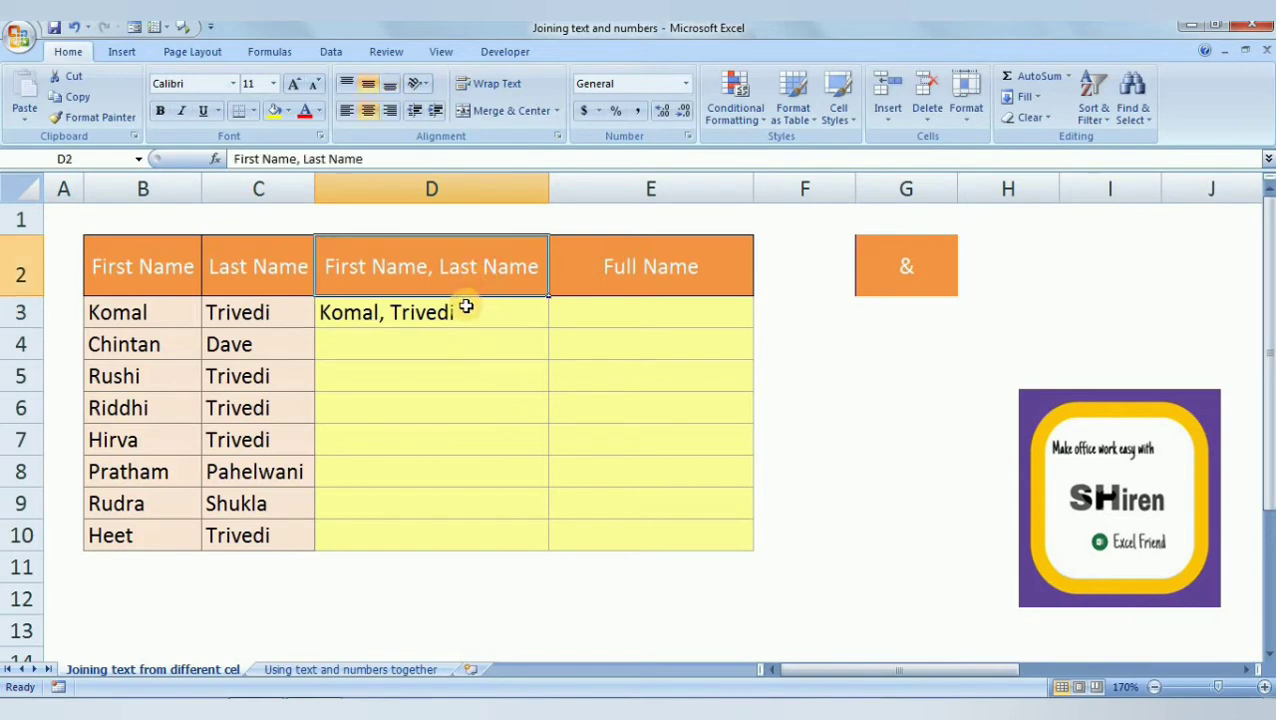
click(468, 316)
drag(547, 327, 538, 541)
Enter =B3&" "&C3 in E3 and fill it down to E10
click(650, 316)
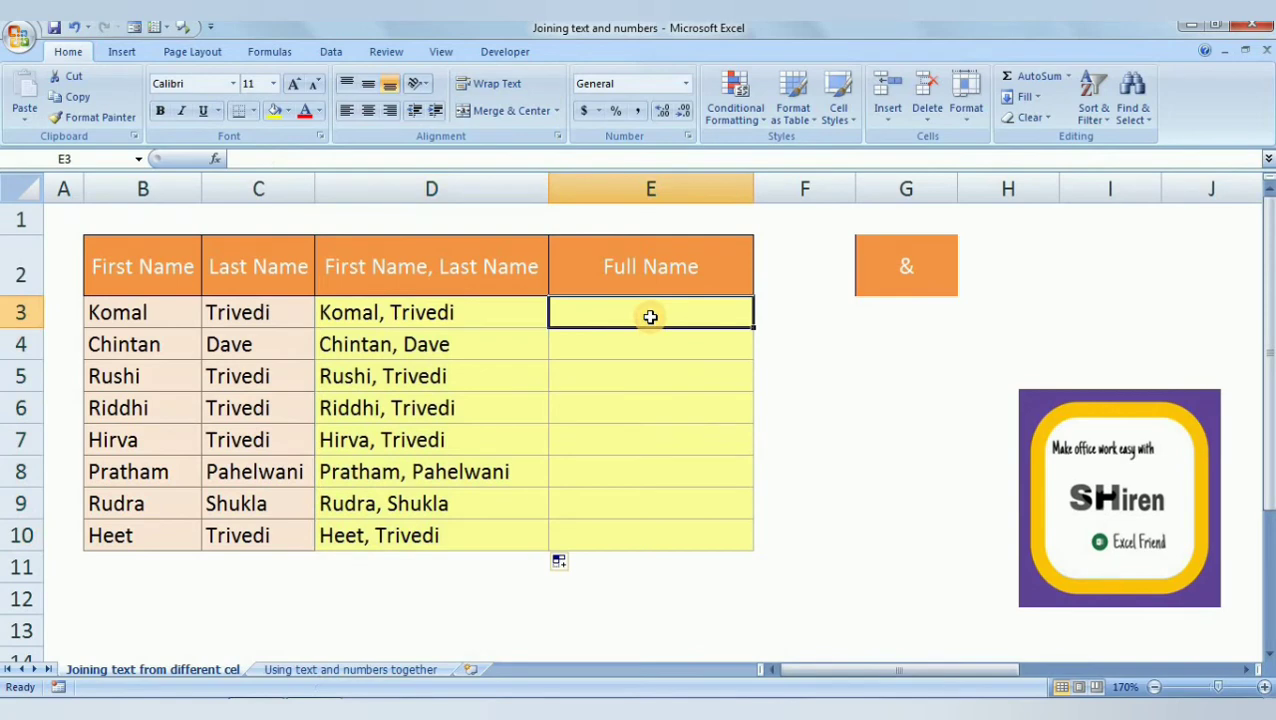
text(=)
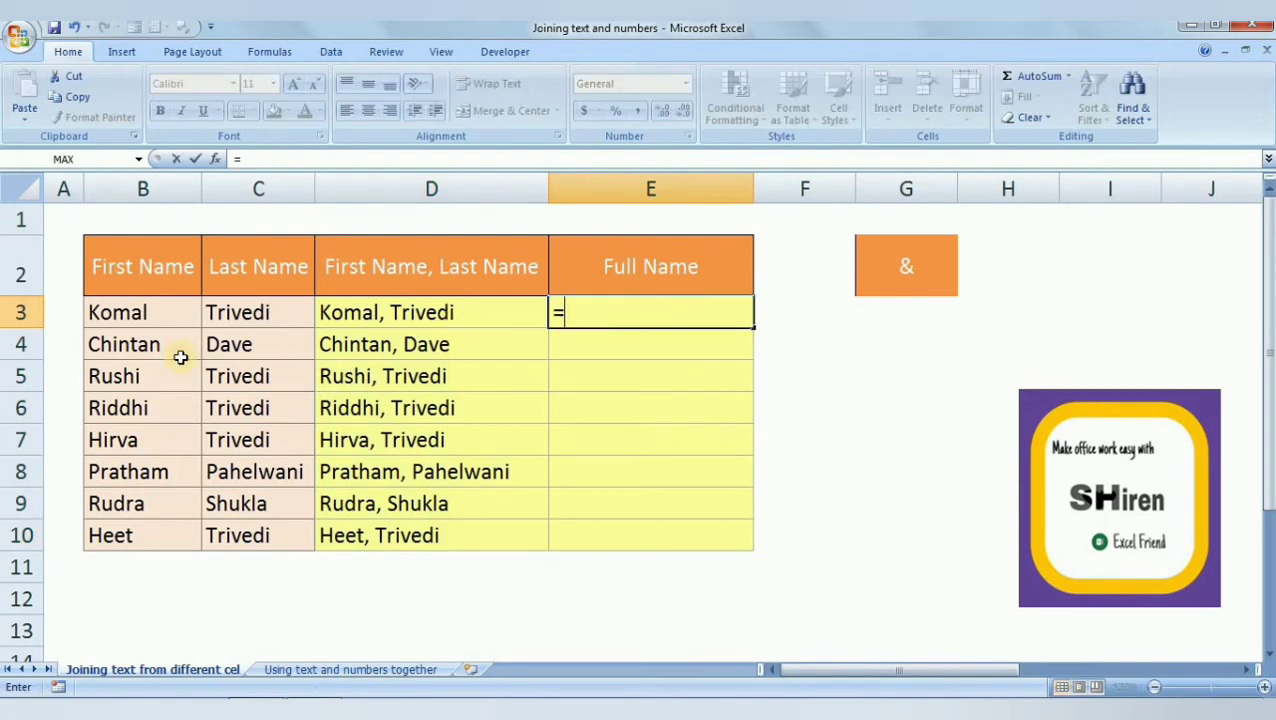
click(158, 316)
text(&)
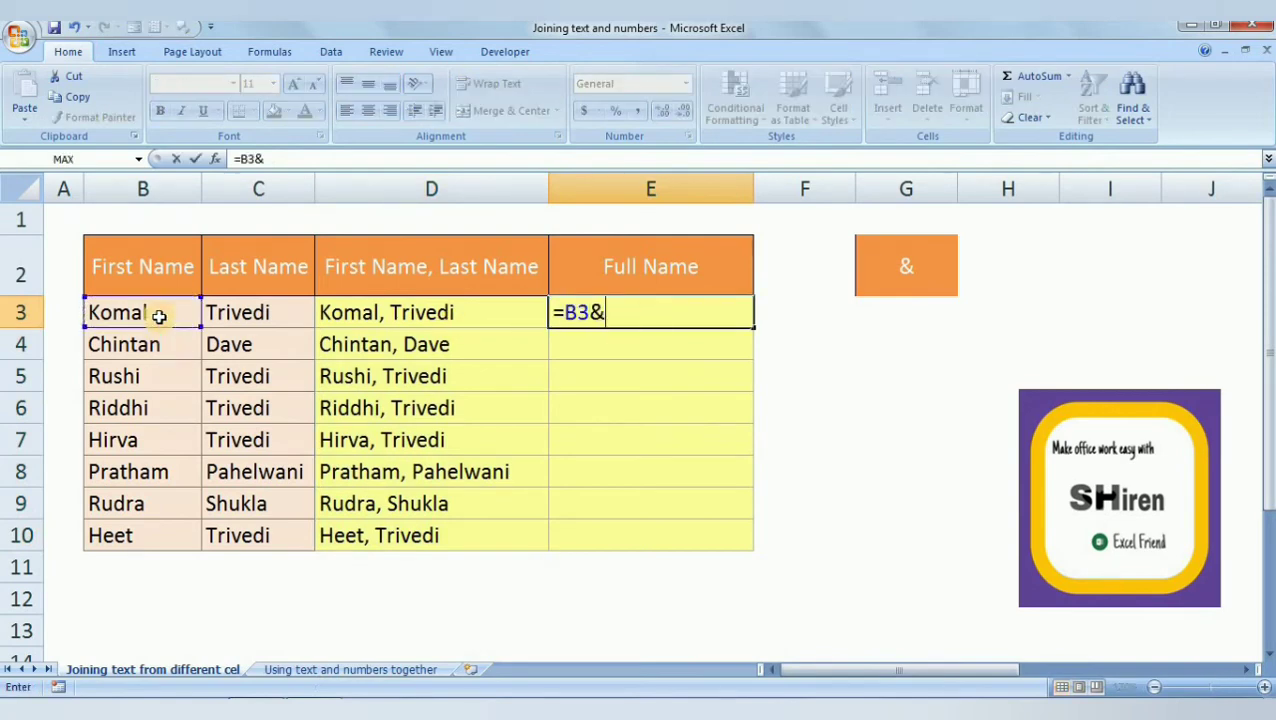
text(" "&)
click(249, 313)
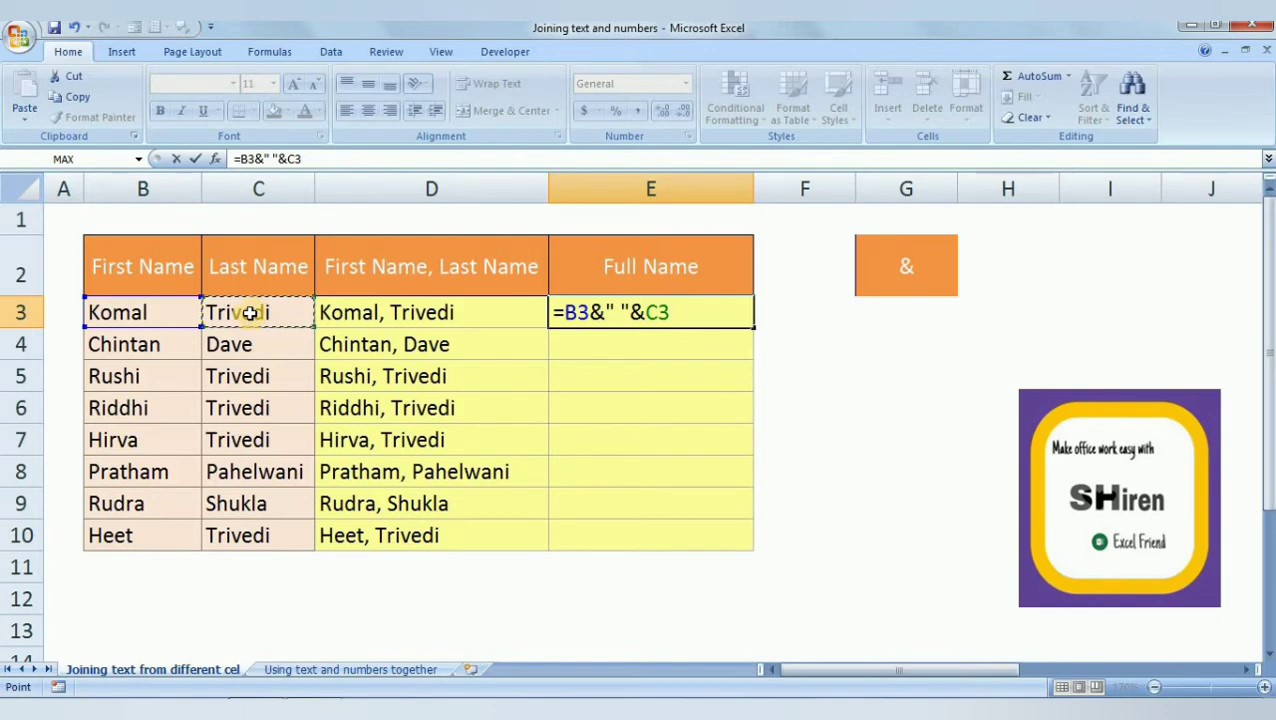
key(Return)
click(620, 303)
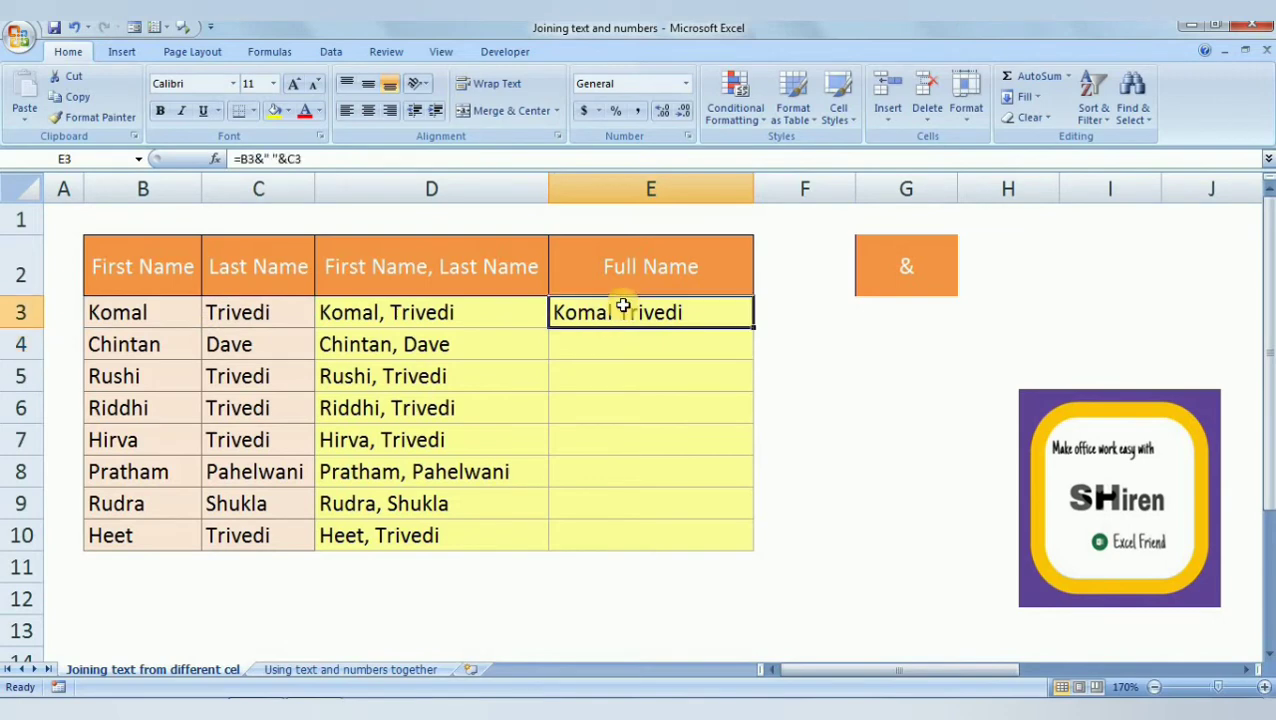
drag(749, 328, 758, 552)
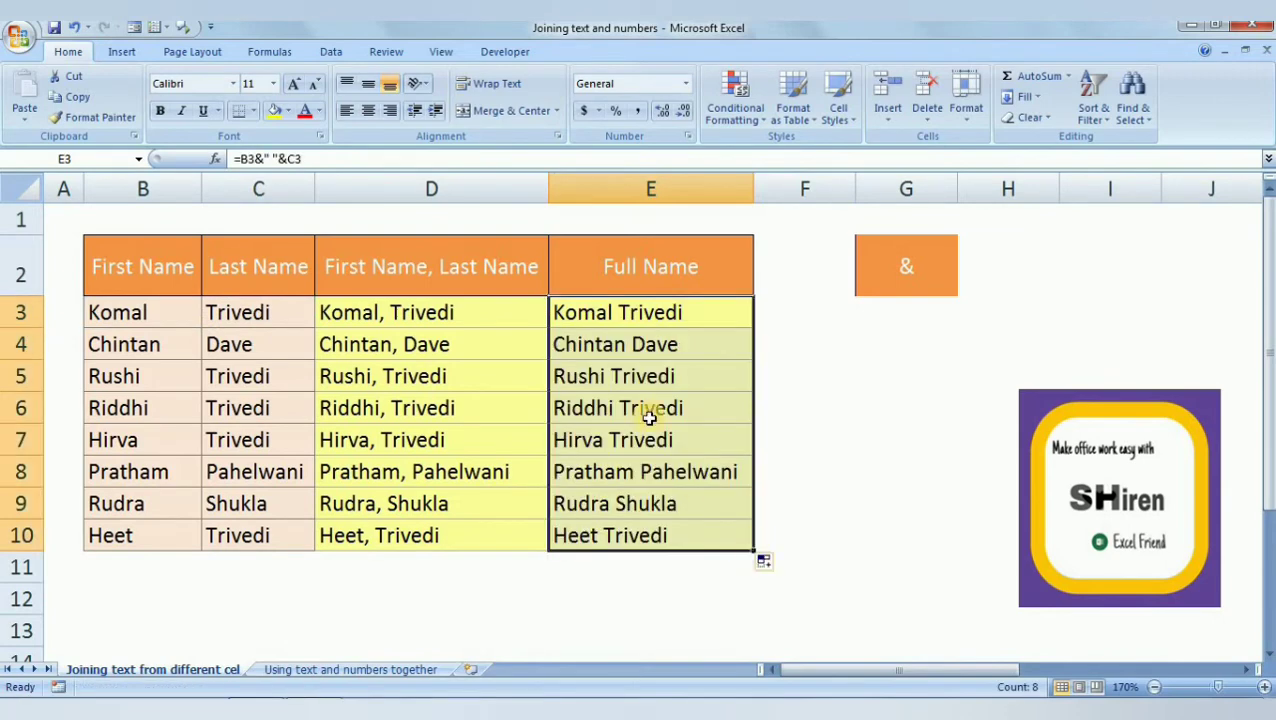
click(659, 316)
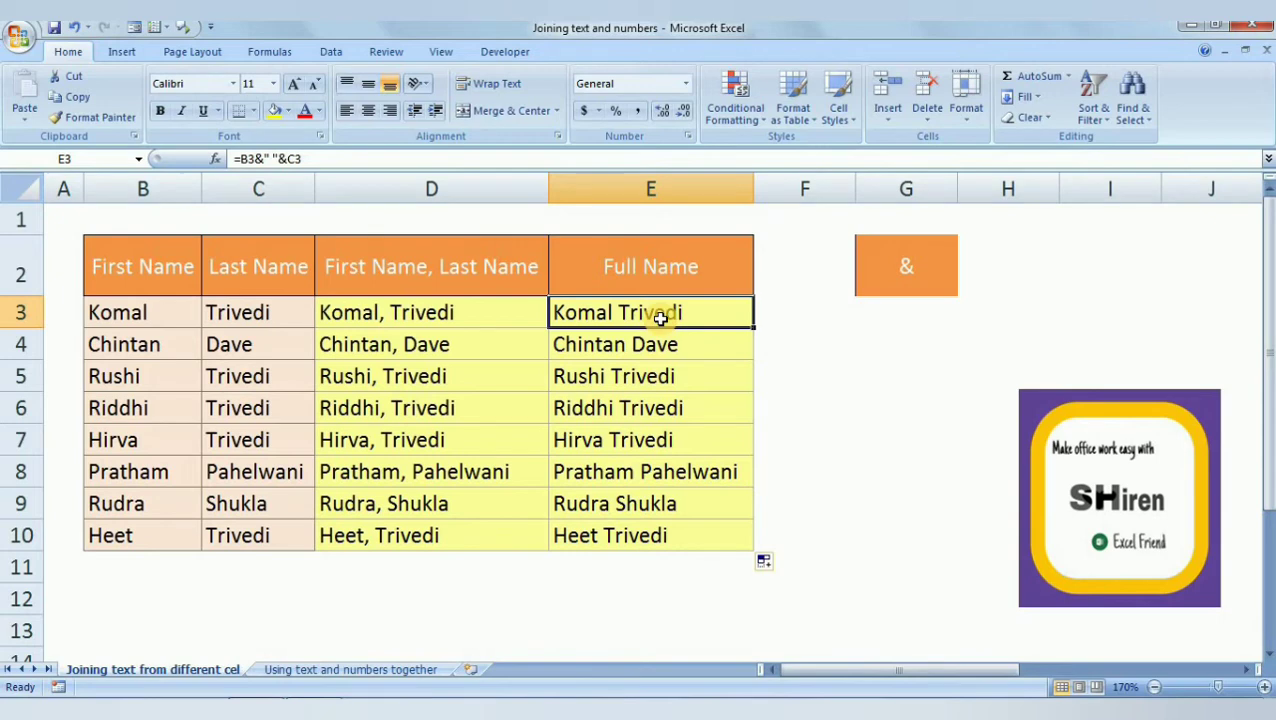
click(365, 670)
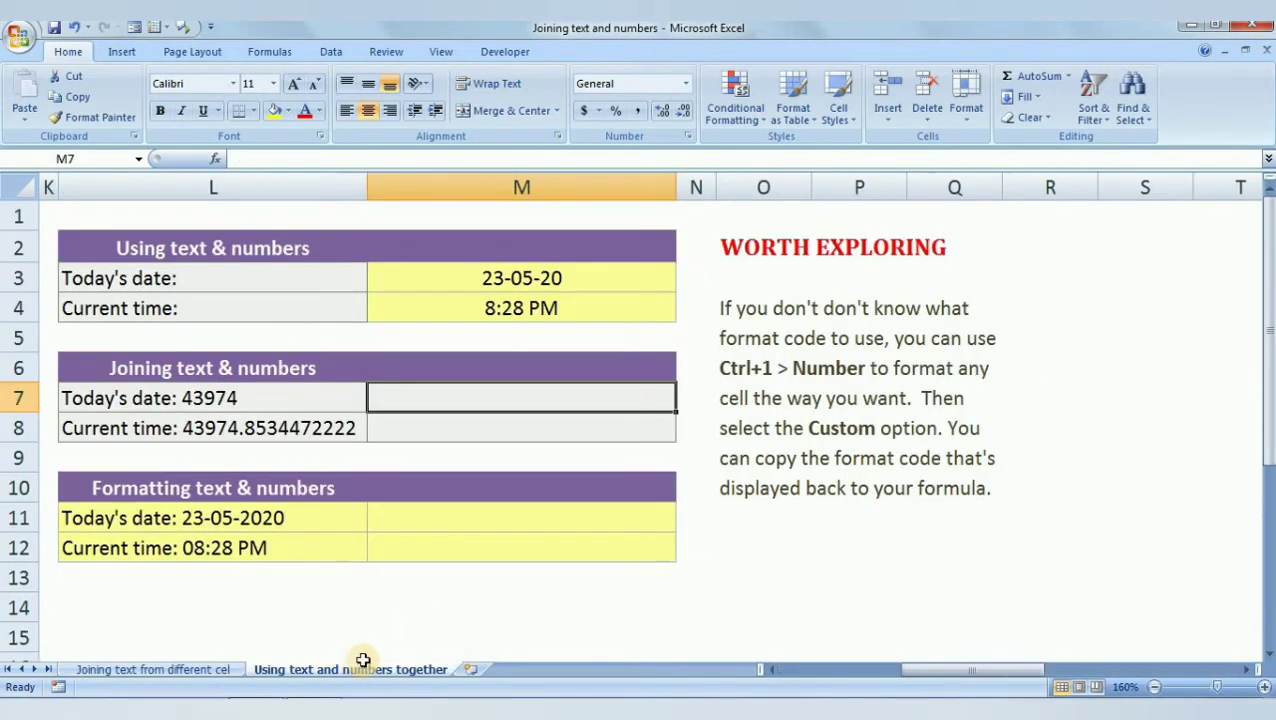
click(304, 284)
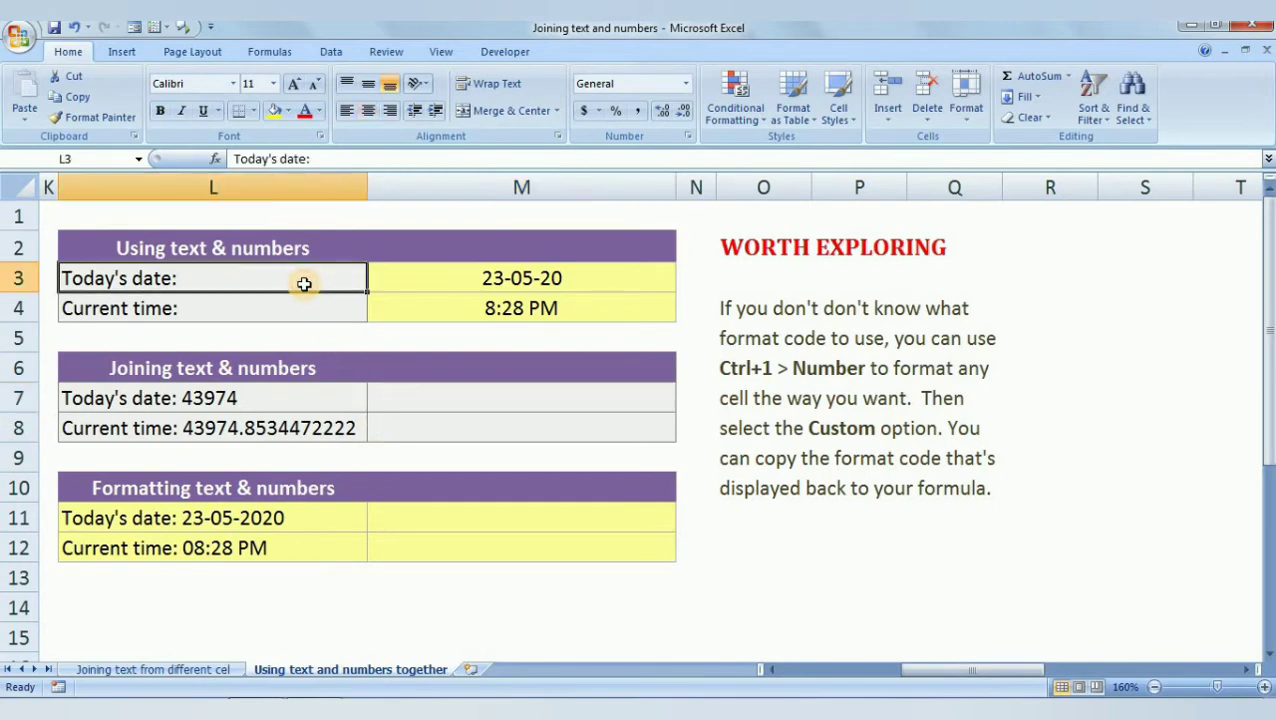
click(452, 279)
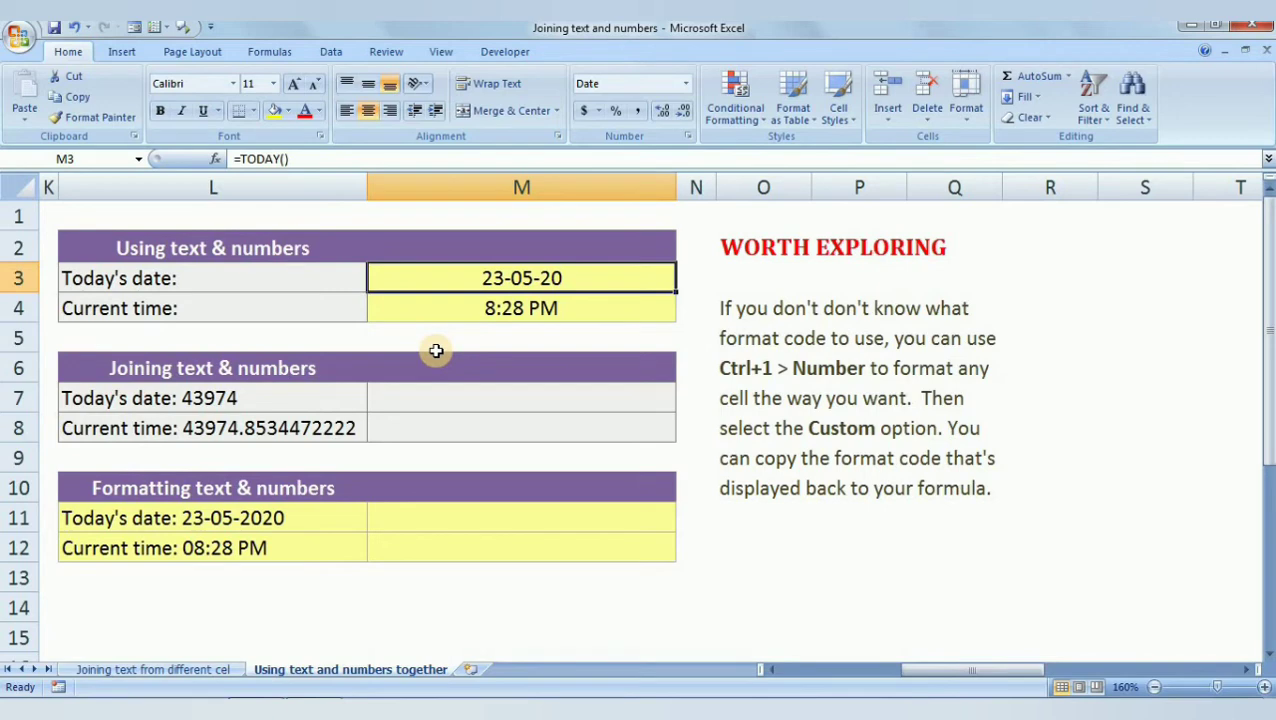
click(442, 313)
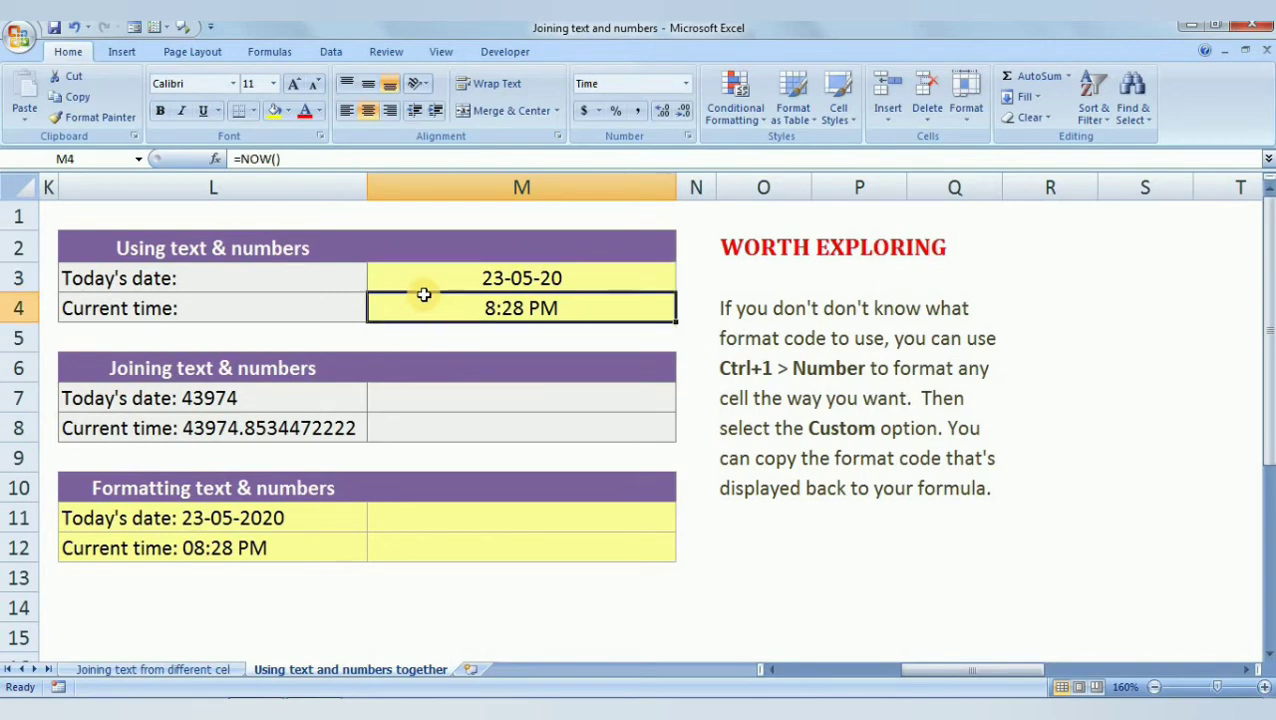
click(432, 282)
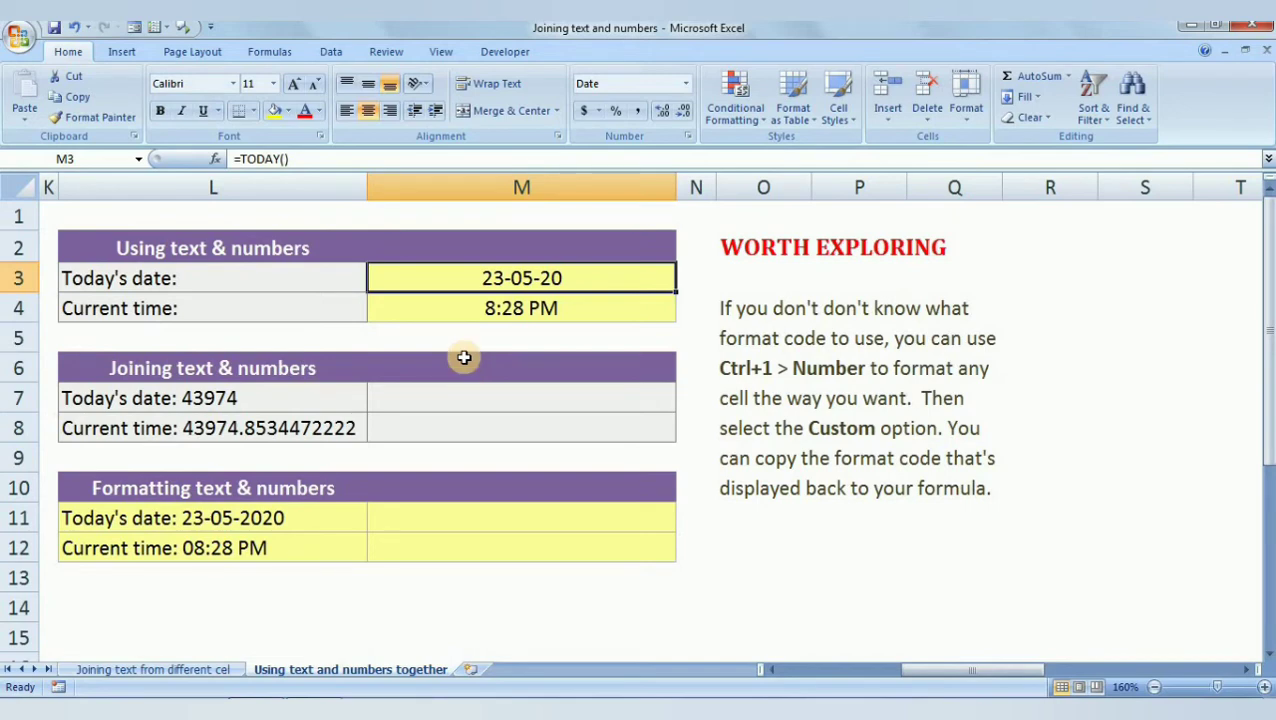
click(462, 315)
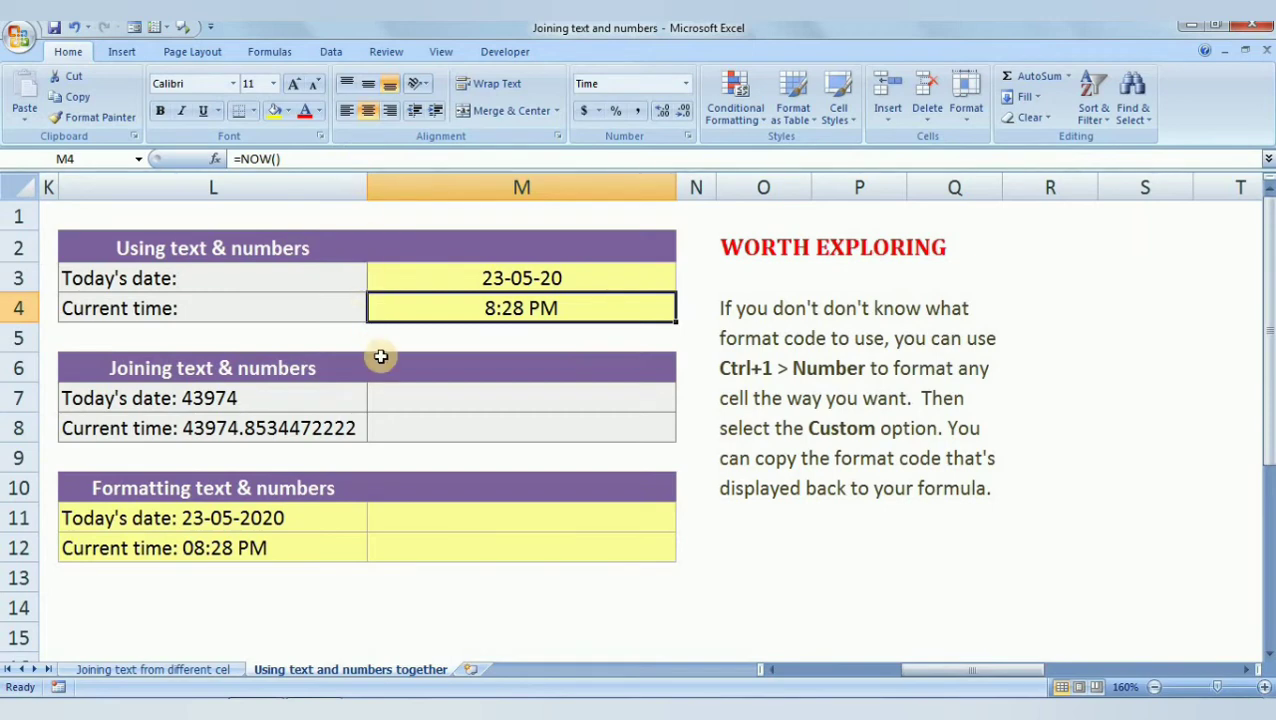
click(462, 405)
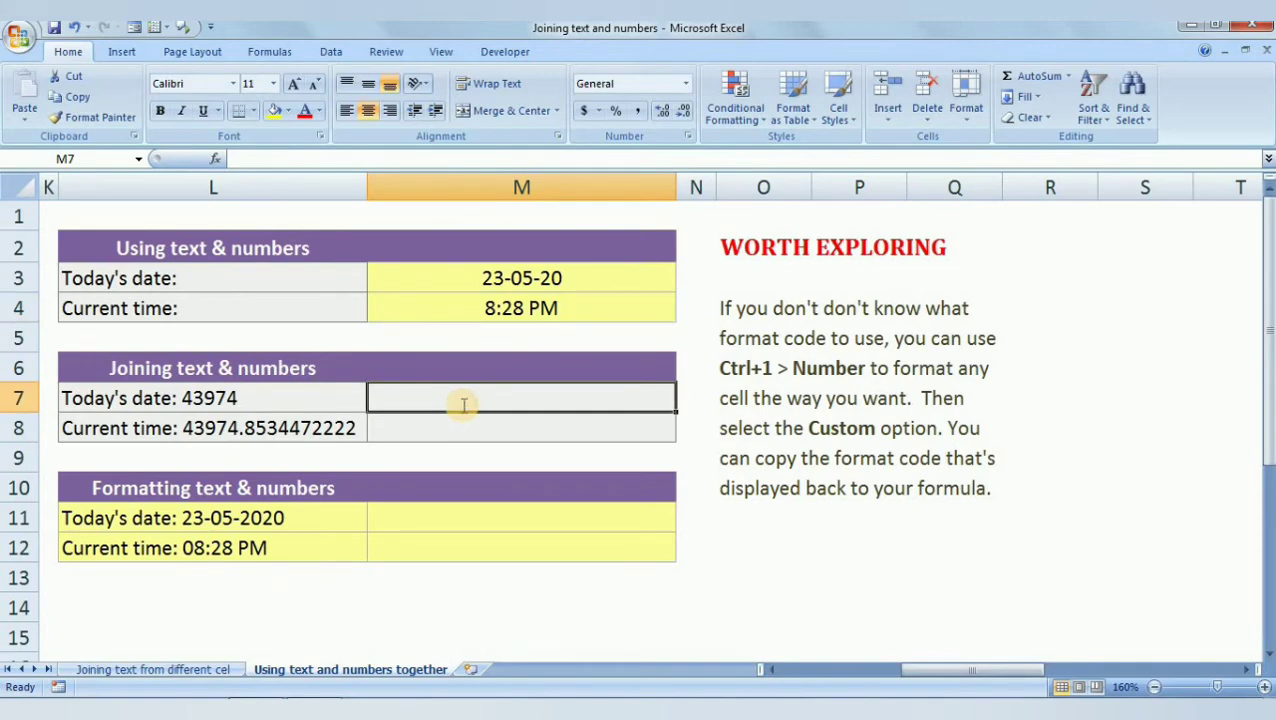
Enter =L3&" "&M3 in M7 so it shows Today's date: 43974
text(=)
click(258, 280)
text(&")
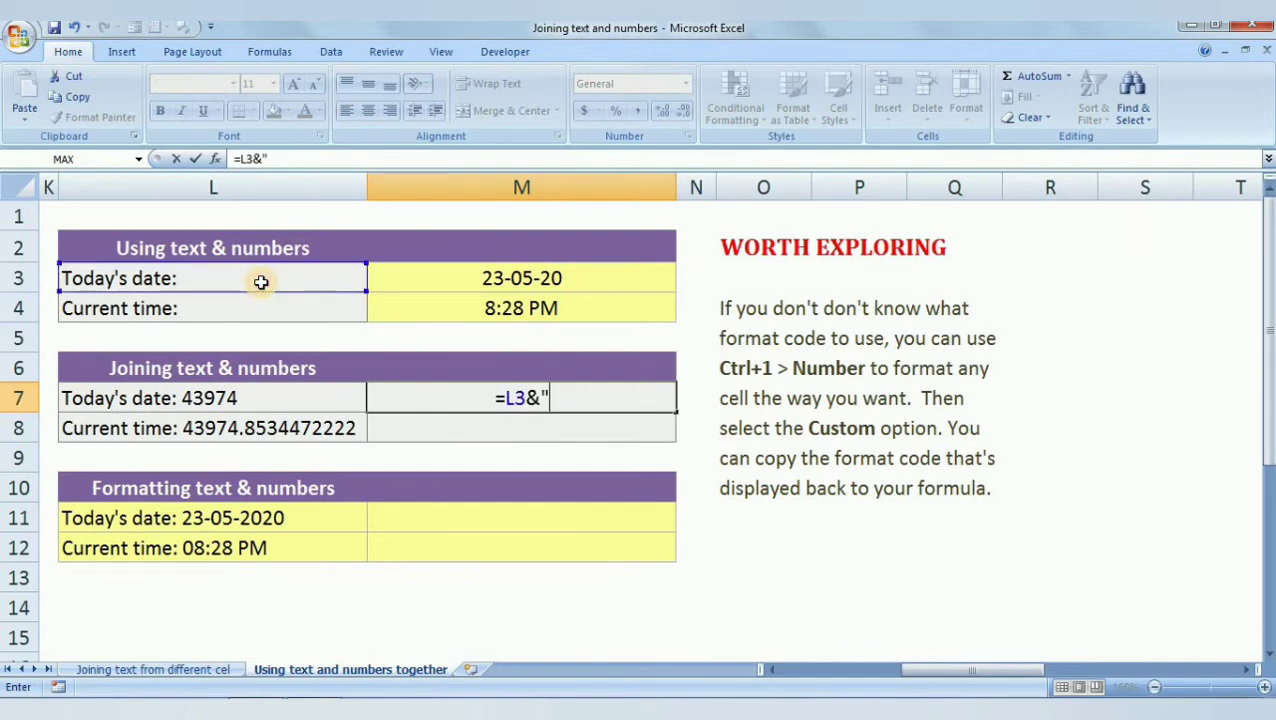
text( ")
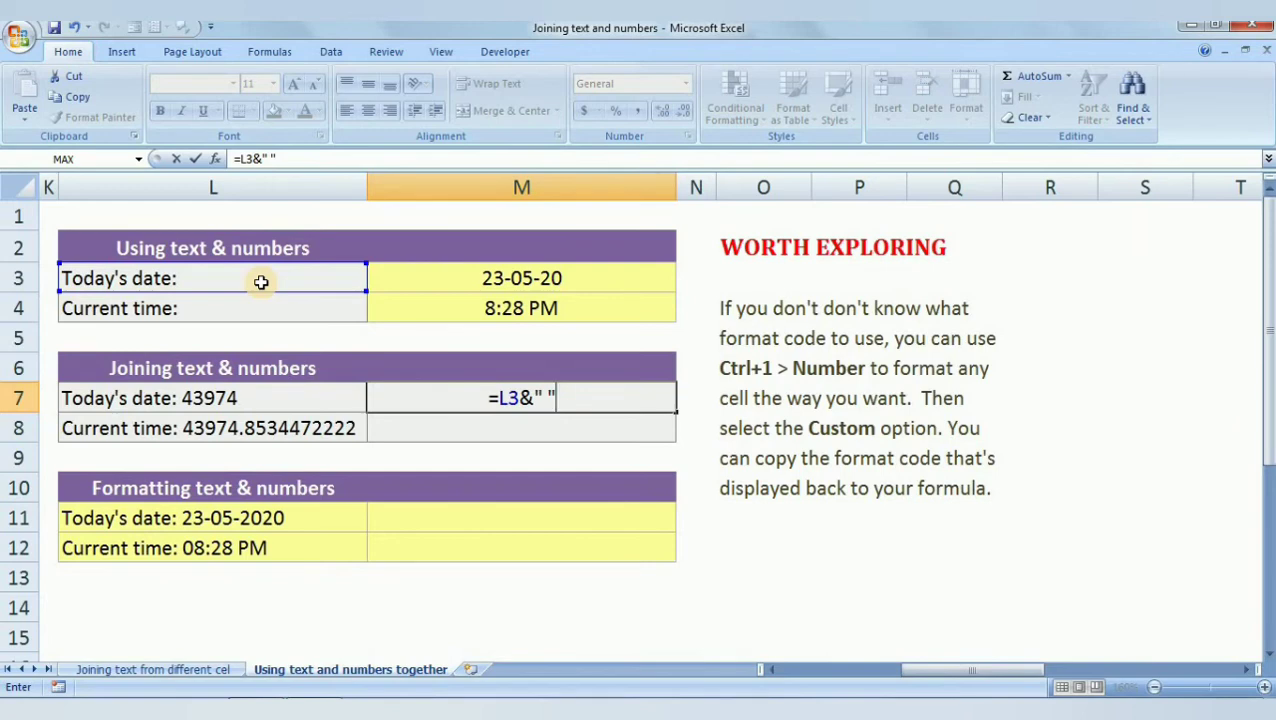
text(&)
click(474, 271)
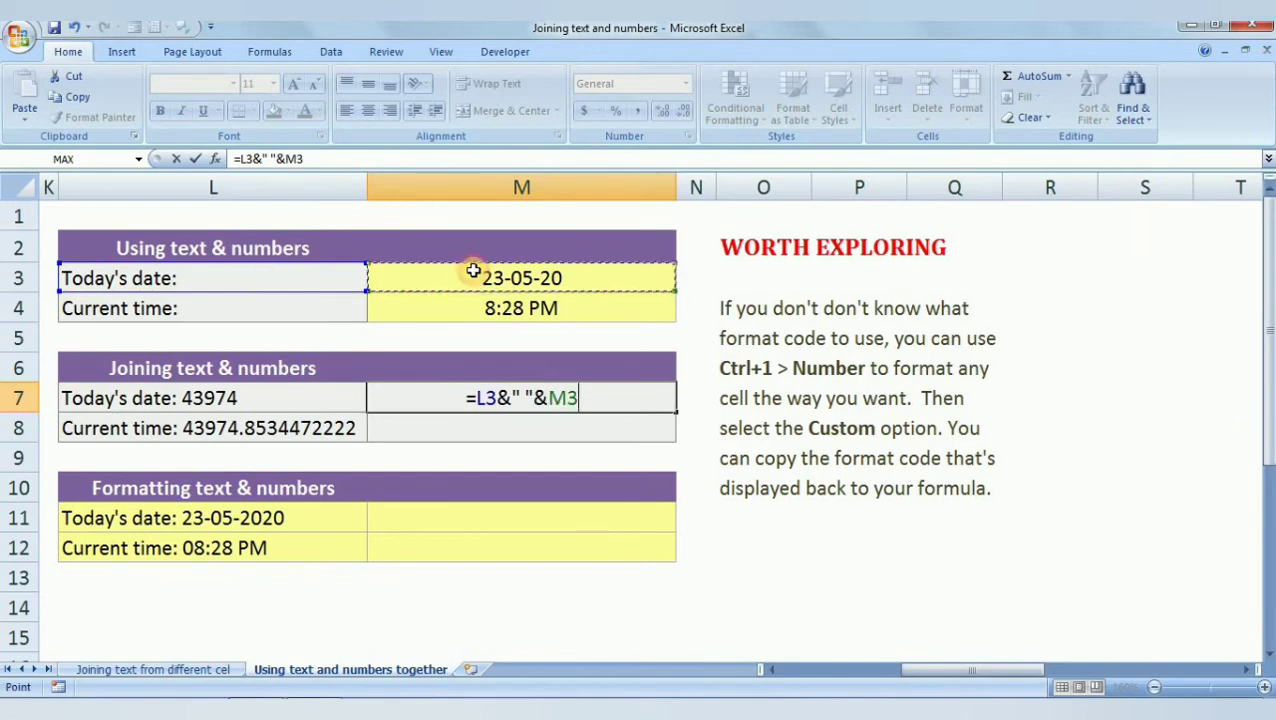
key(Return)
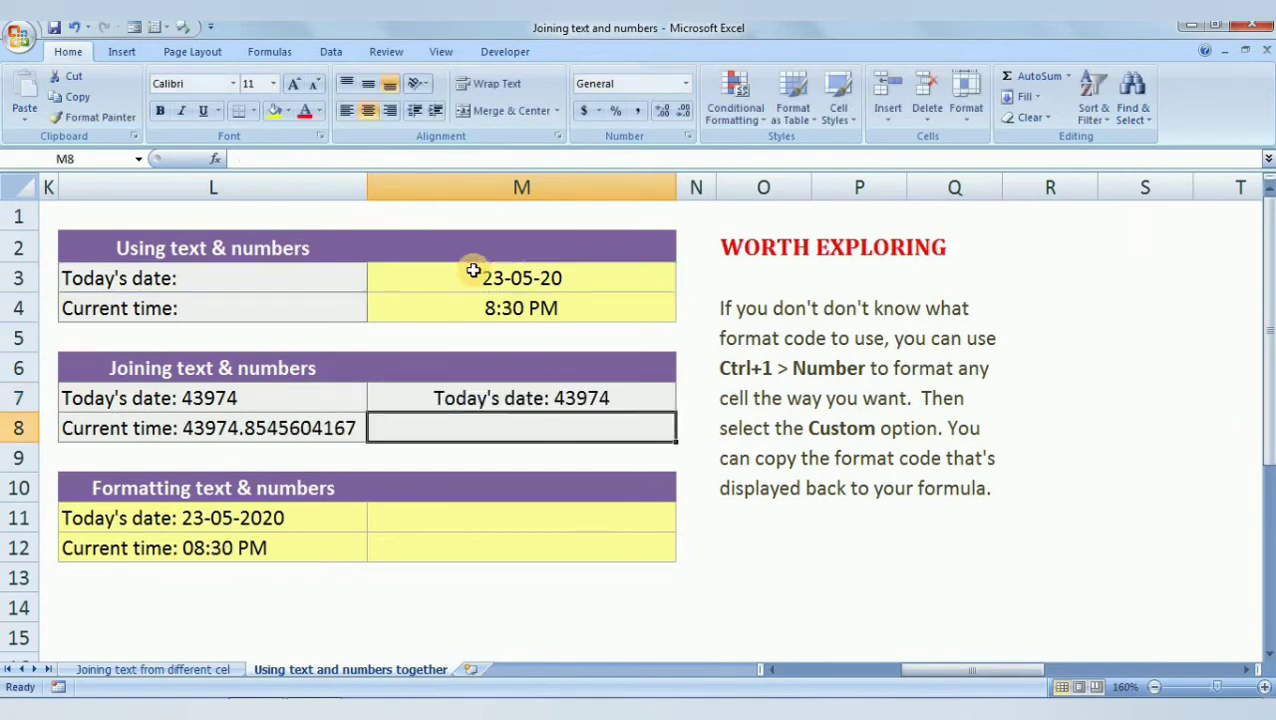
double_click(590, 400)
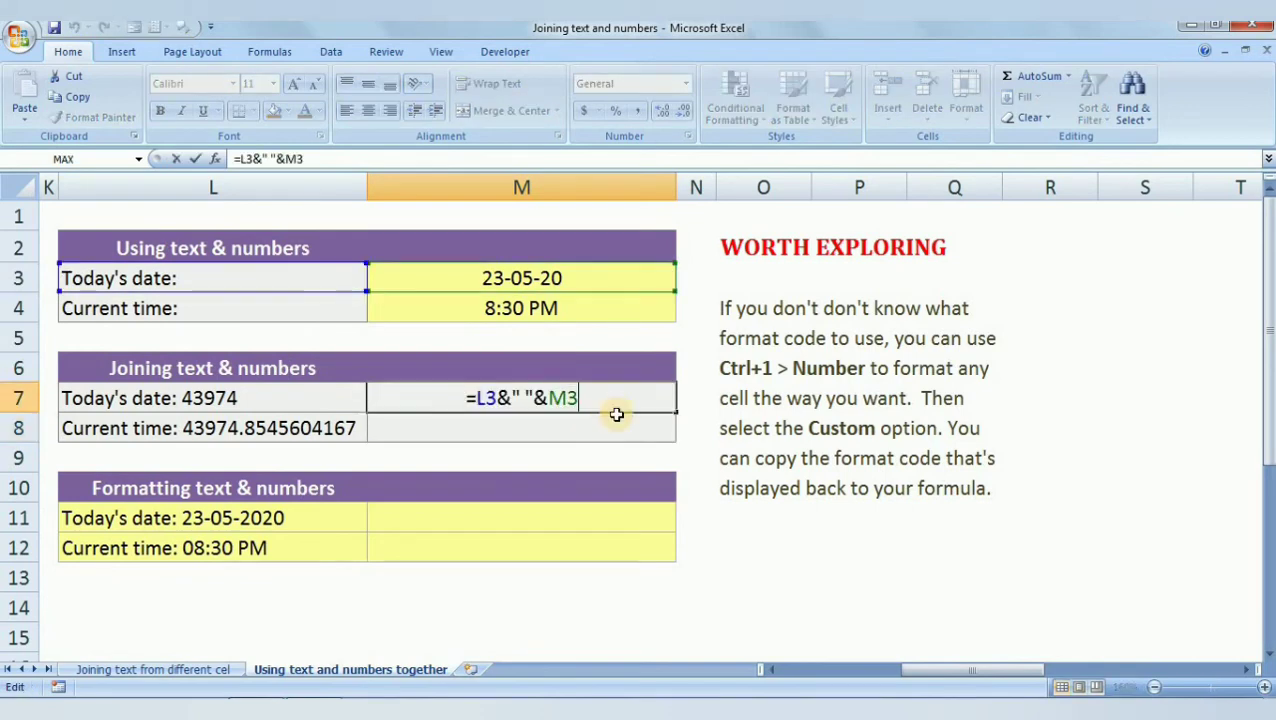
click(598, 438)
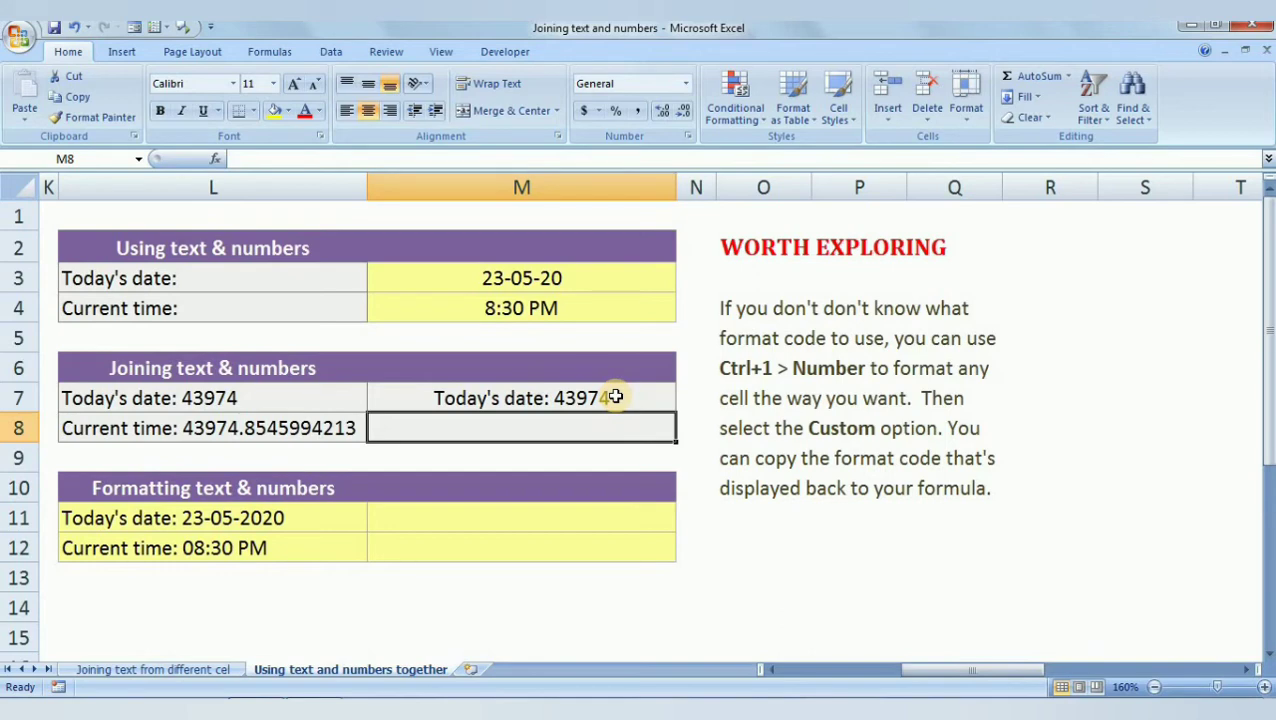
text(=)
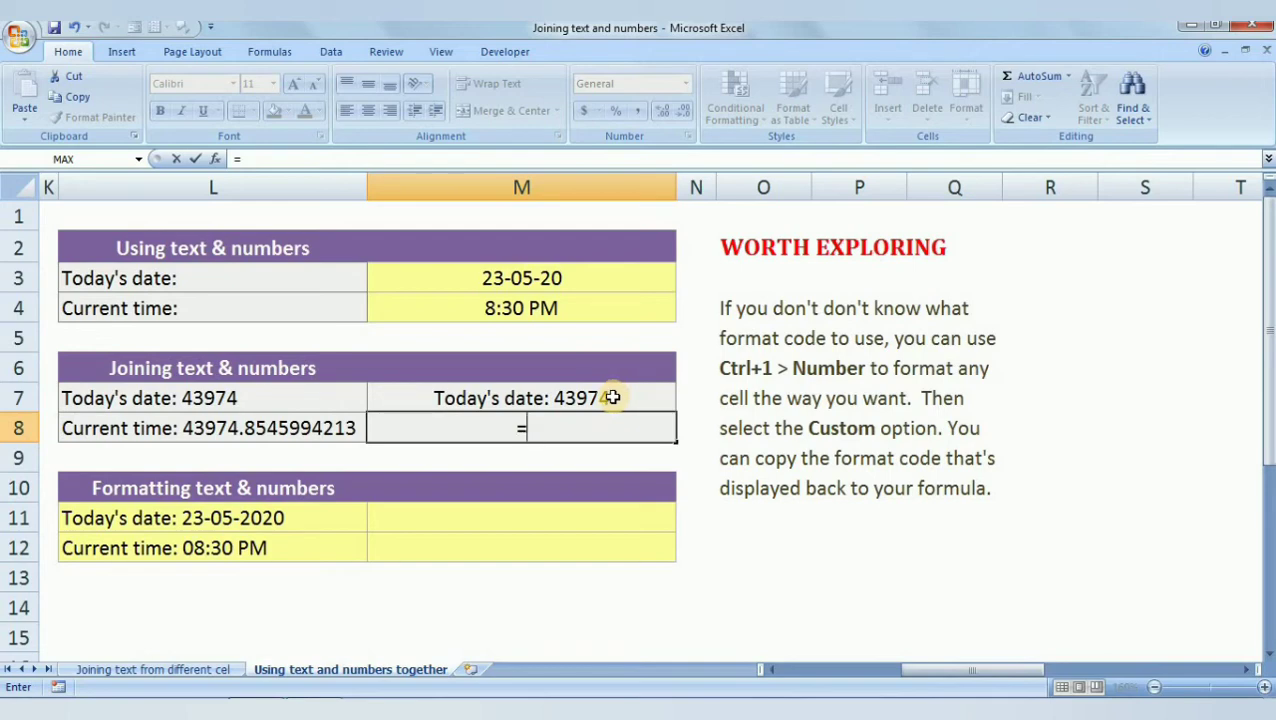
Complete M8 as =L4&" "&M4, showing the current time as an unformatted serial
click(294, 312)
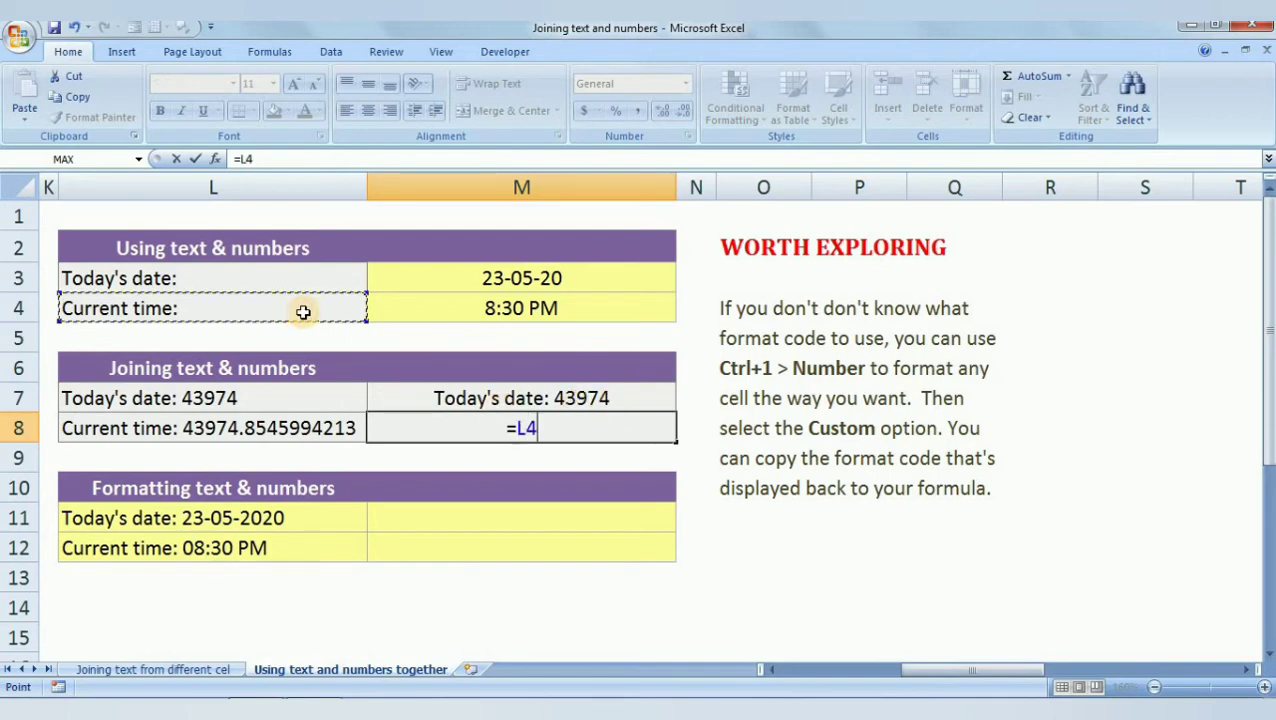
text(&")
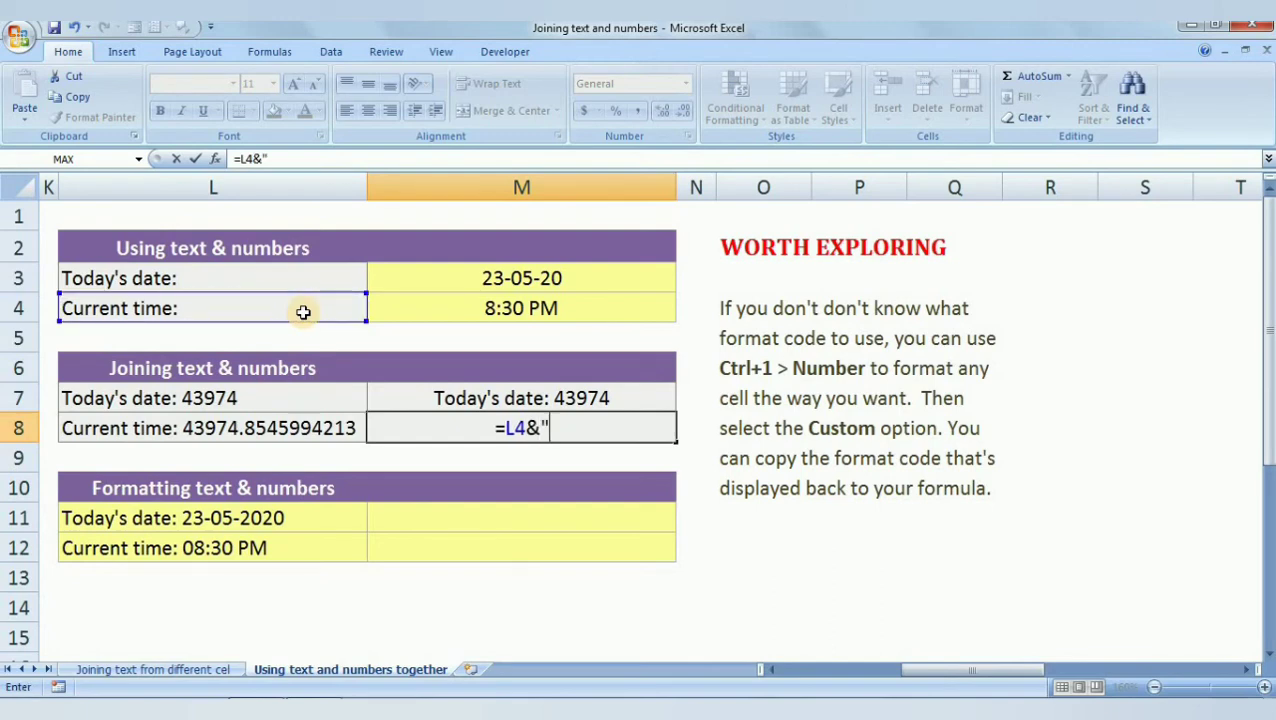
text( "&)
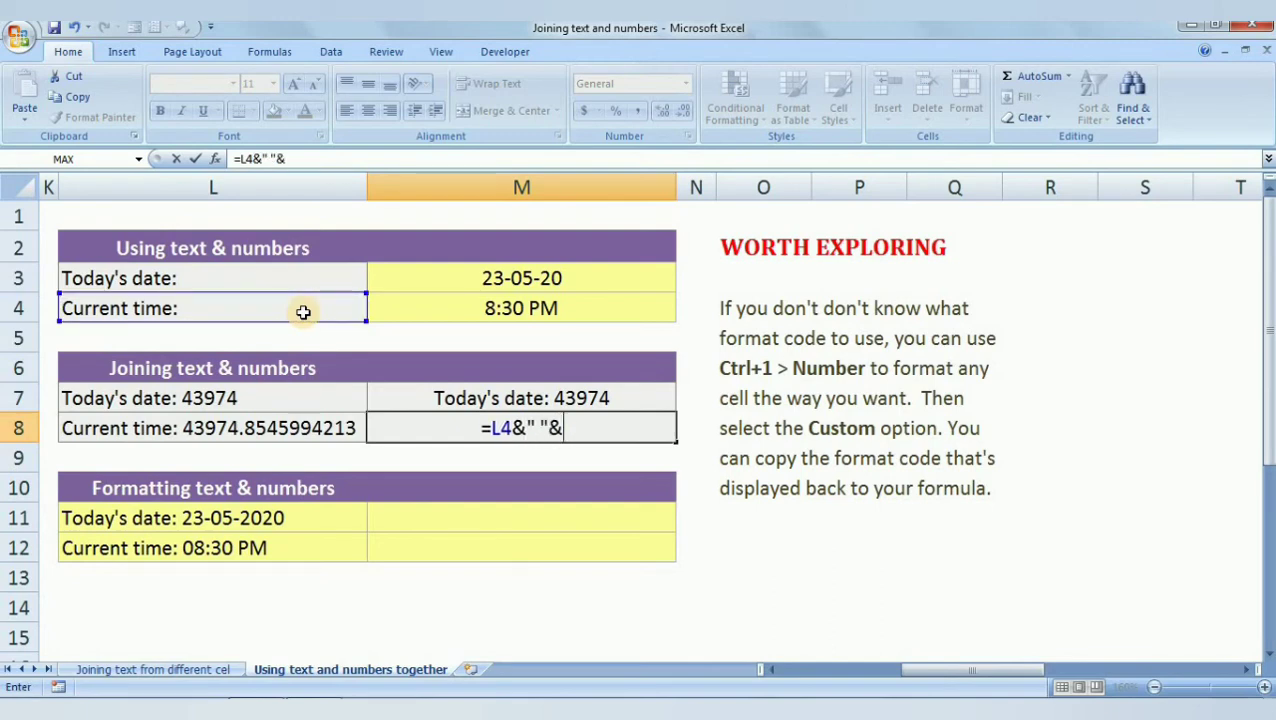
click(453, 302)
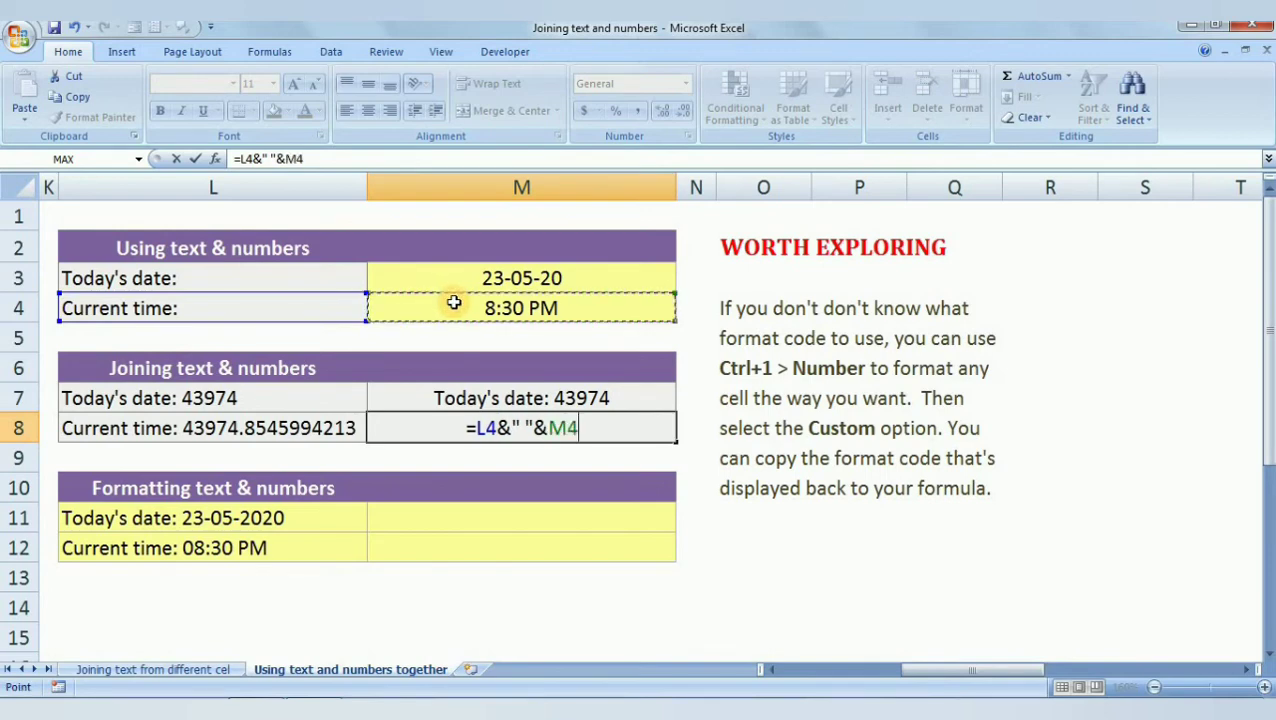
key(Return)
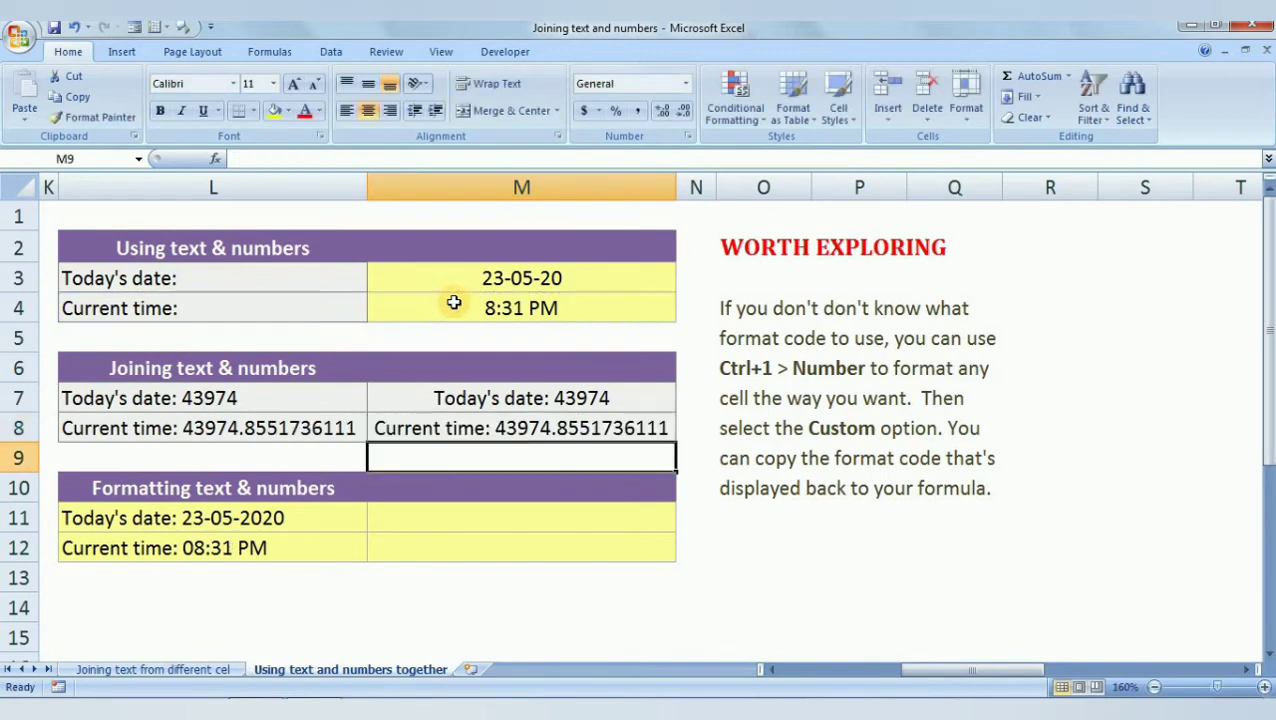
click(540, 430)
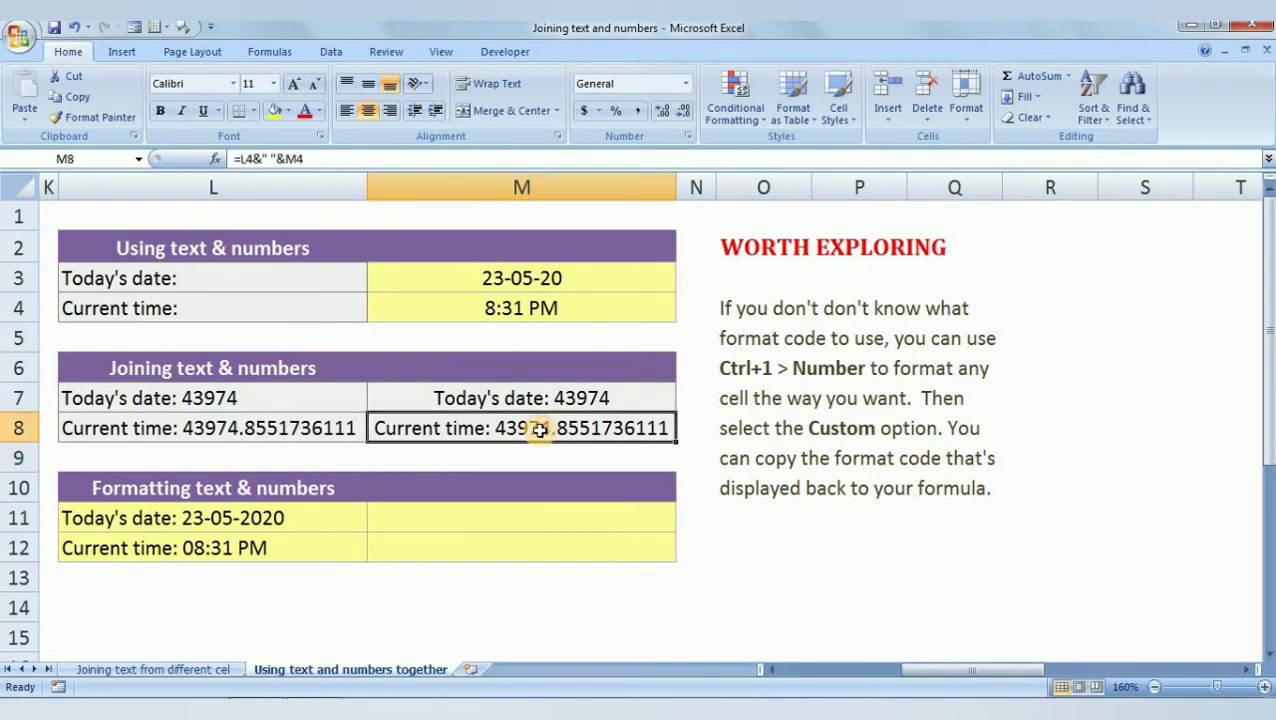
click(507, 516)
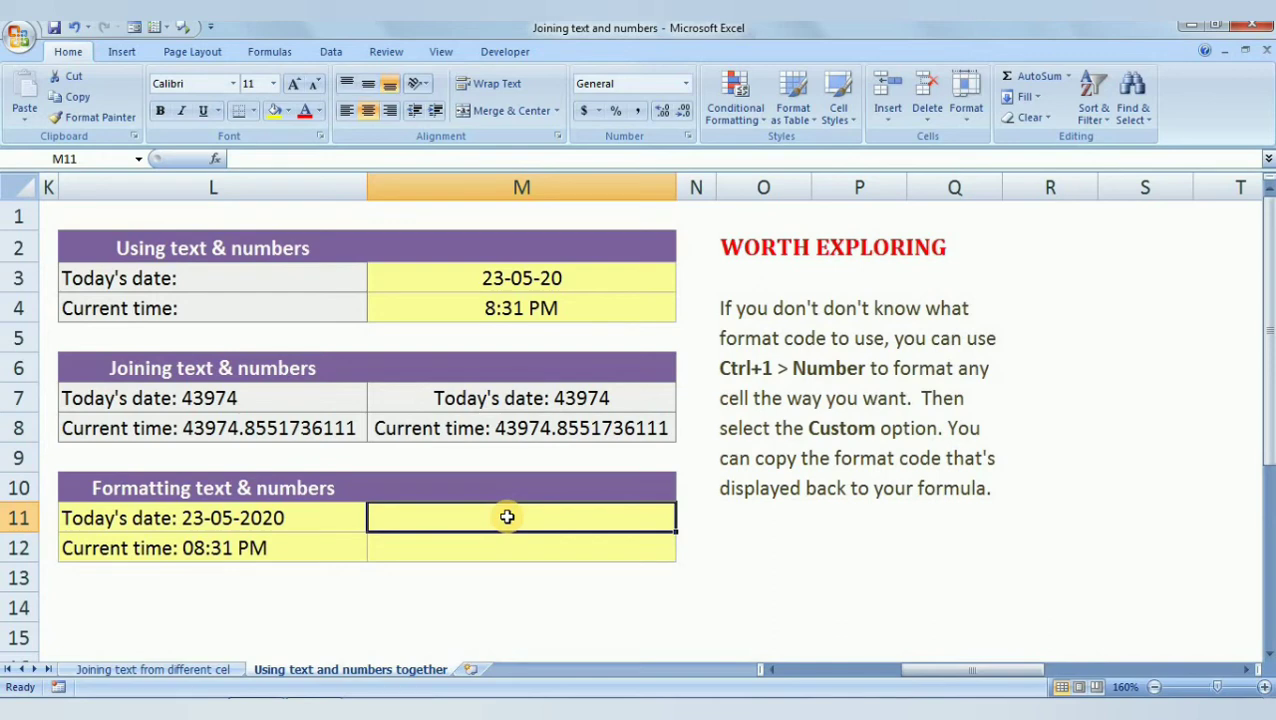
Type =L3&" "&TEXT(M3,"DD-MM-YYYY") in M11 to show Today's date: 23-05-2020
text(=)
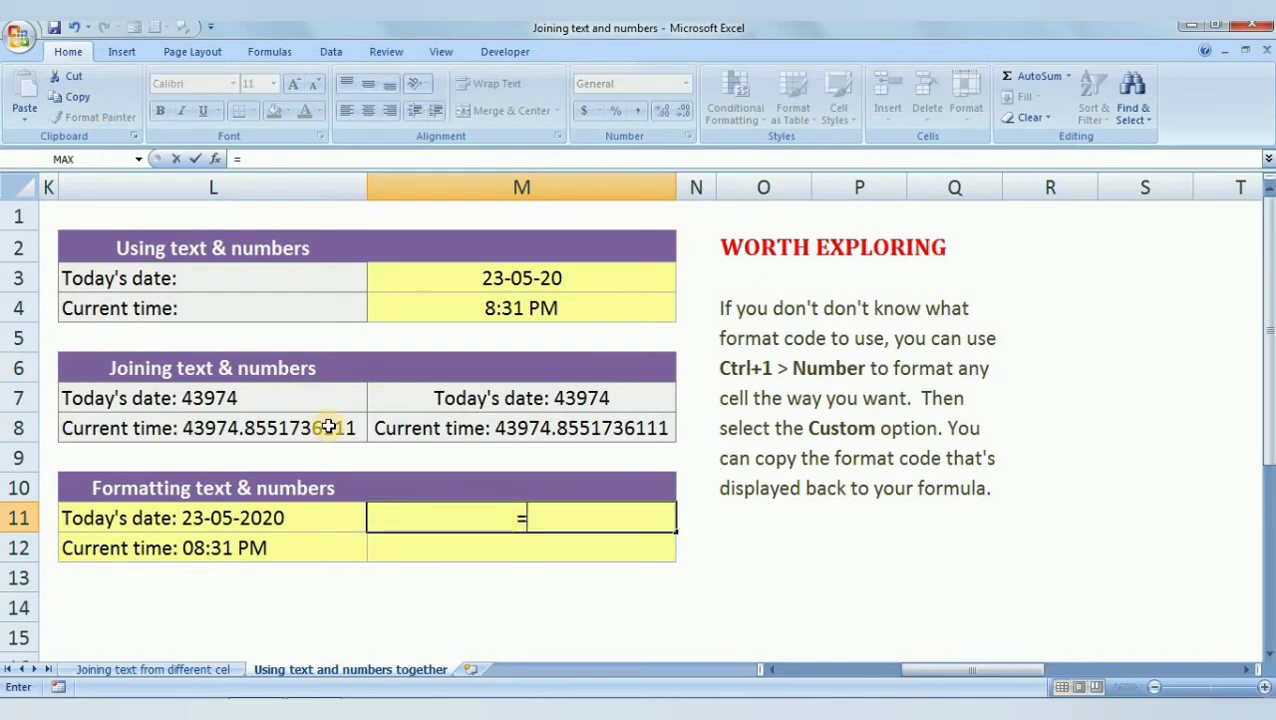
click(207, 282)
text(&)
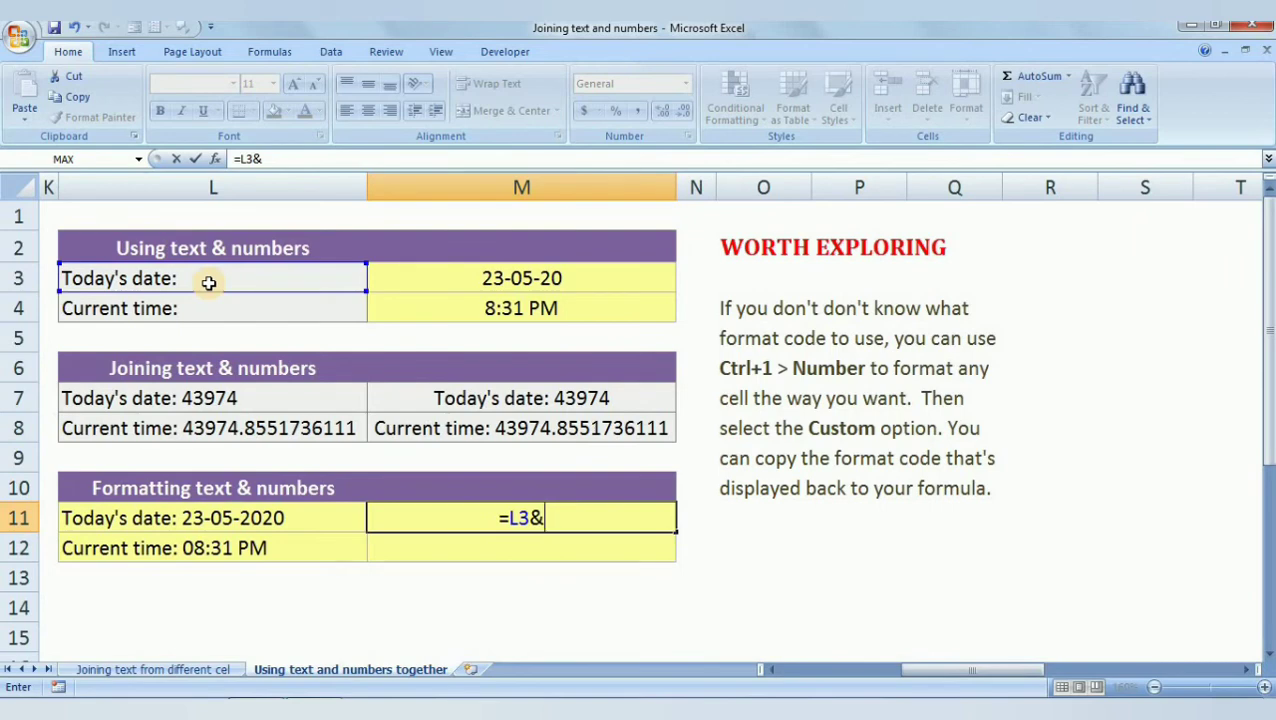
text(" ")
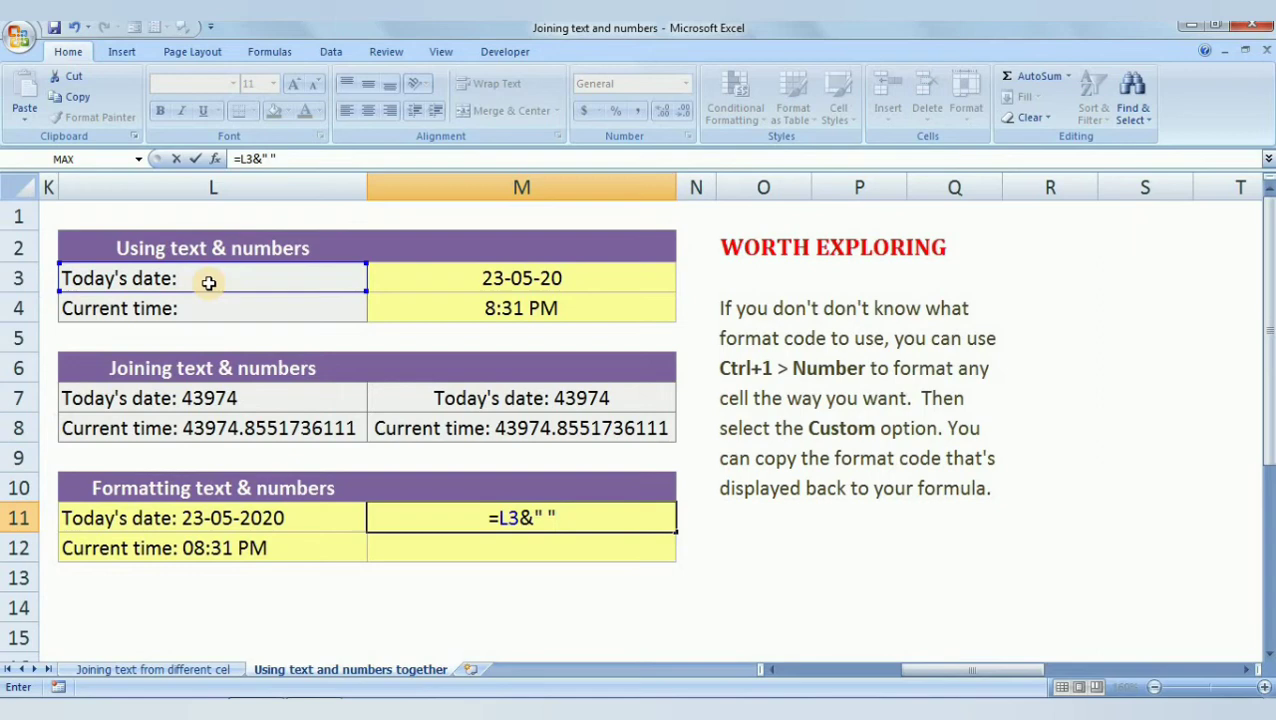
text(&)
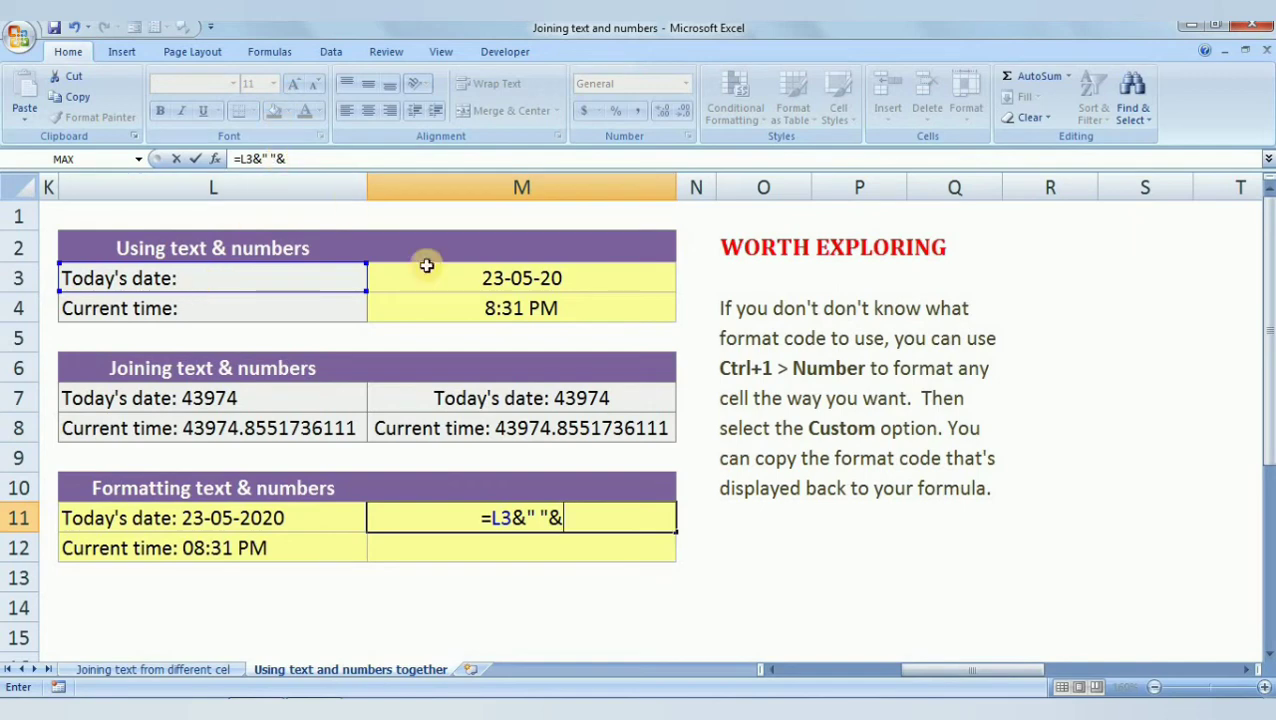
key(Caps_Lock)
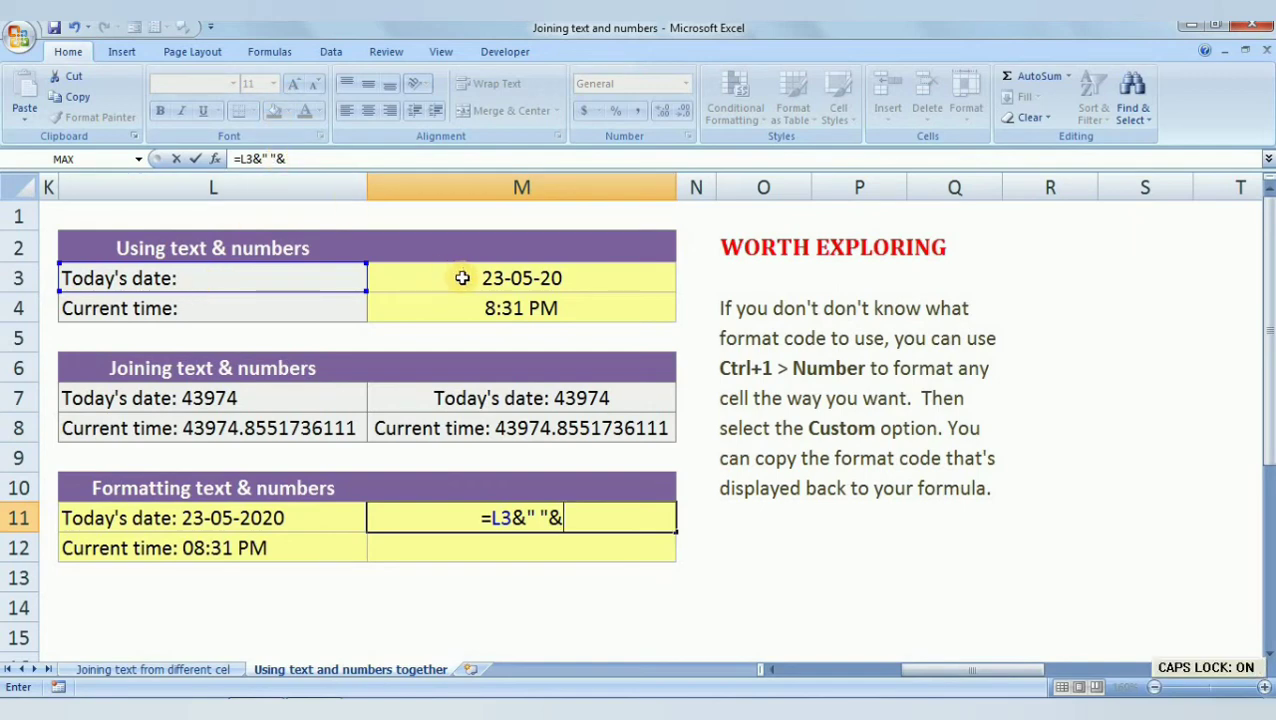
text(TEXT)
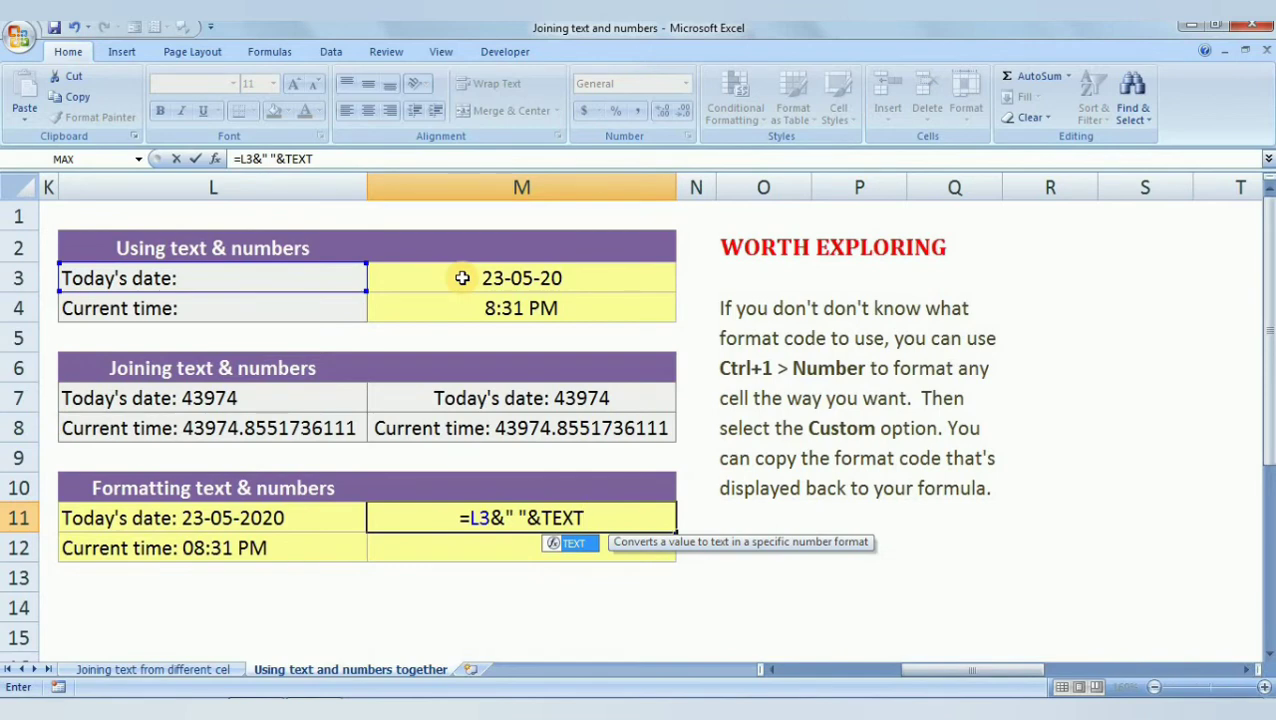
text(()
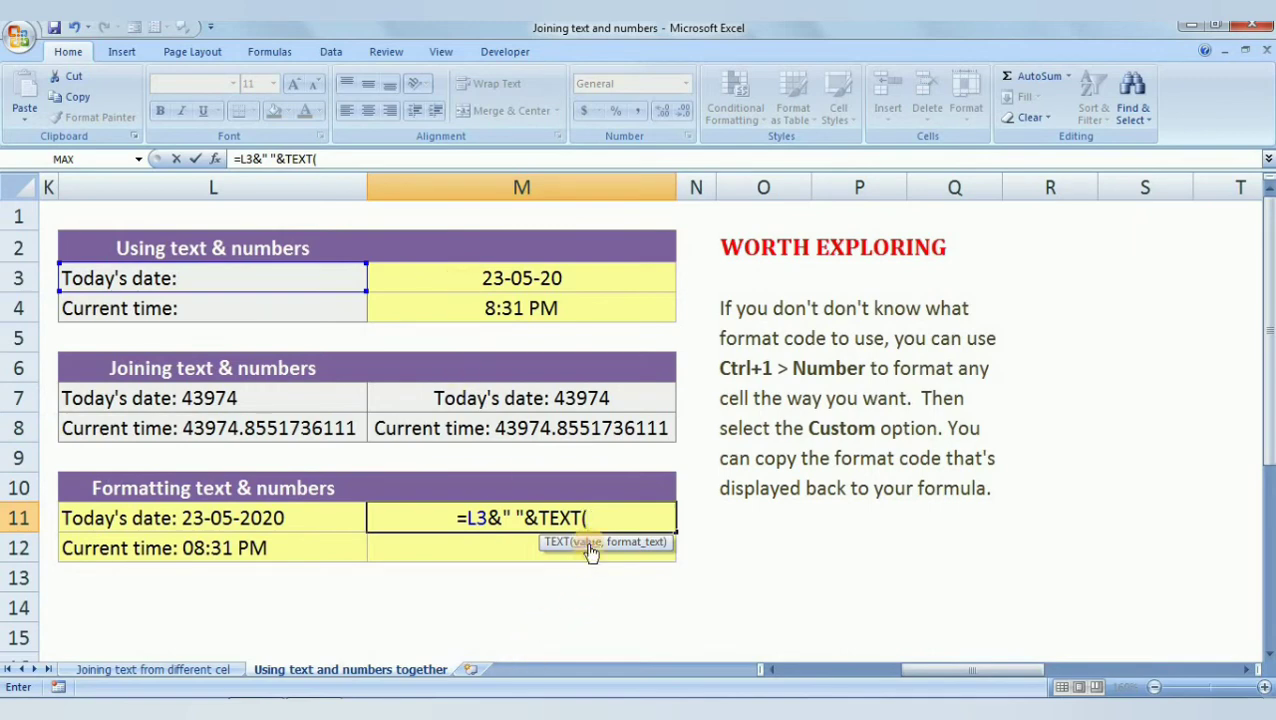
click(530, 279)
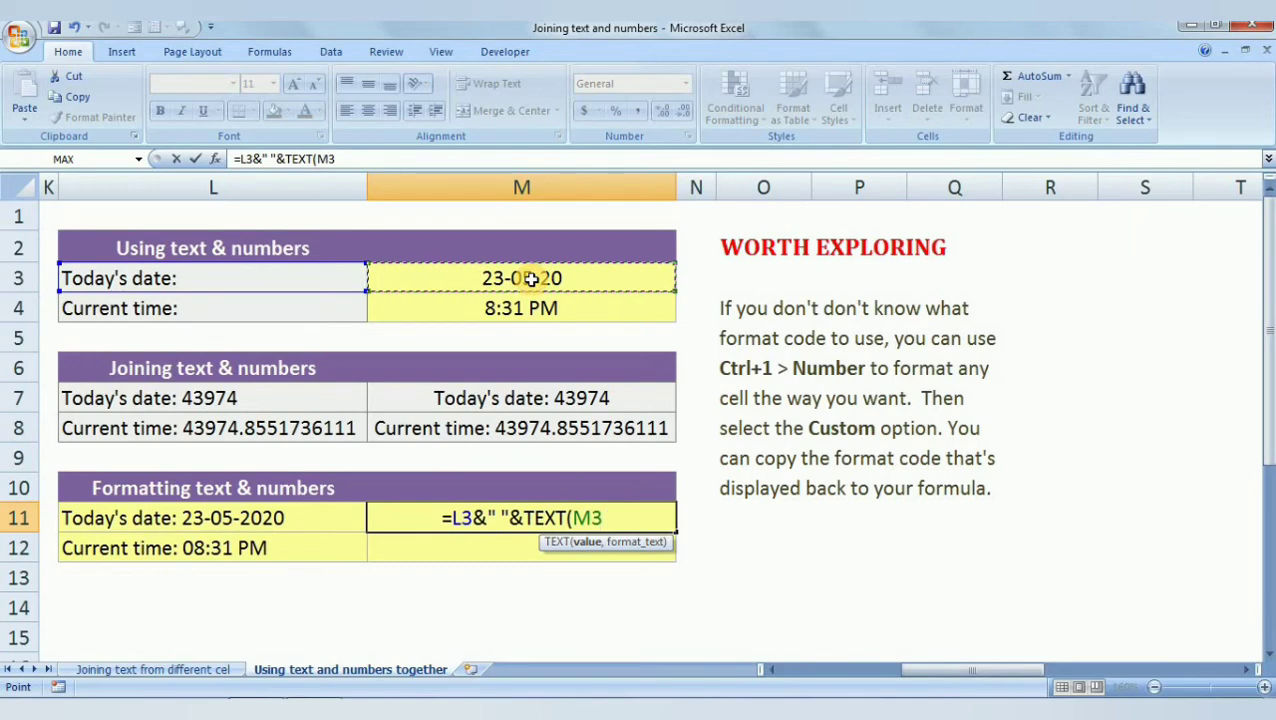
text(,)
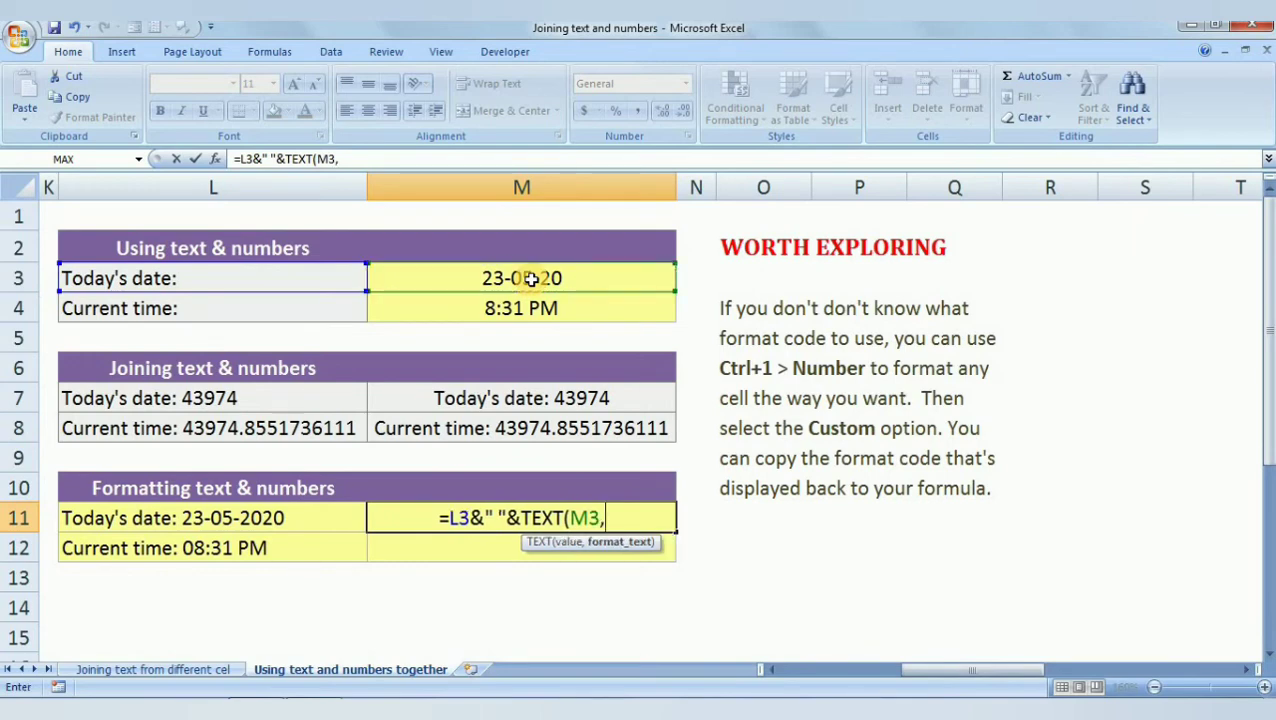
text(")
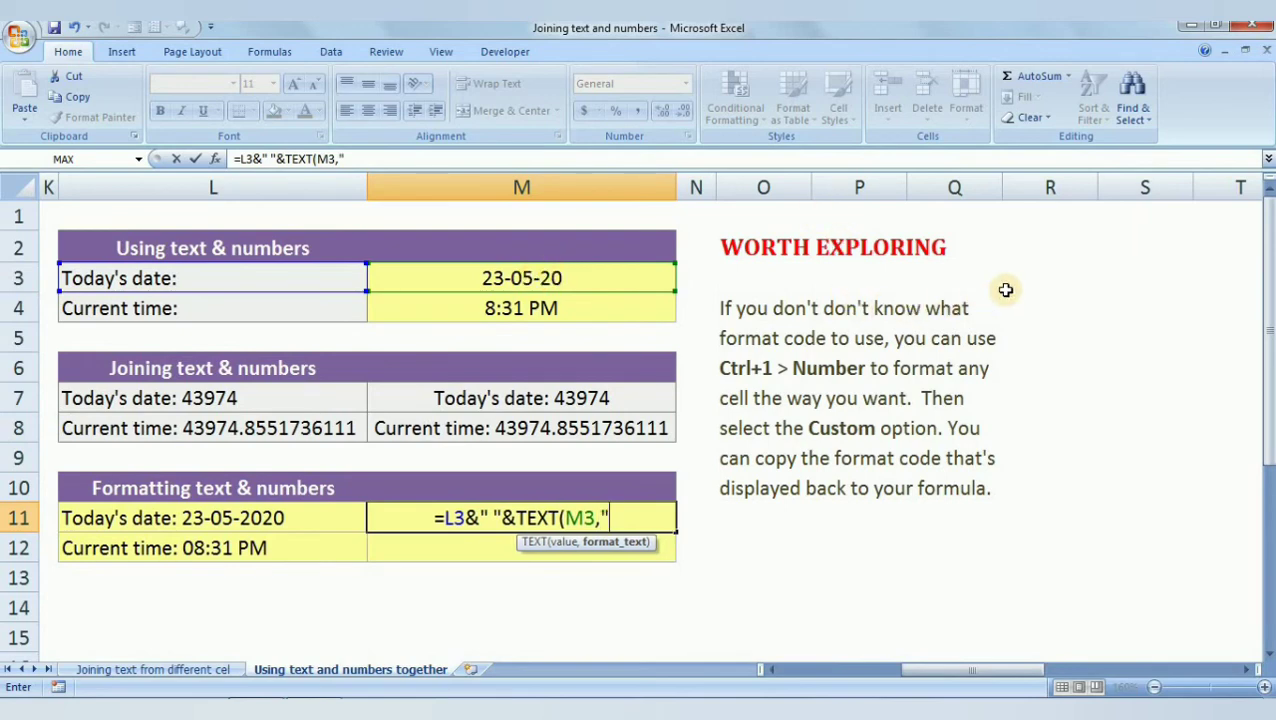
text(DD-)
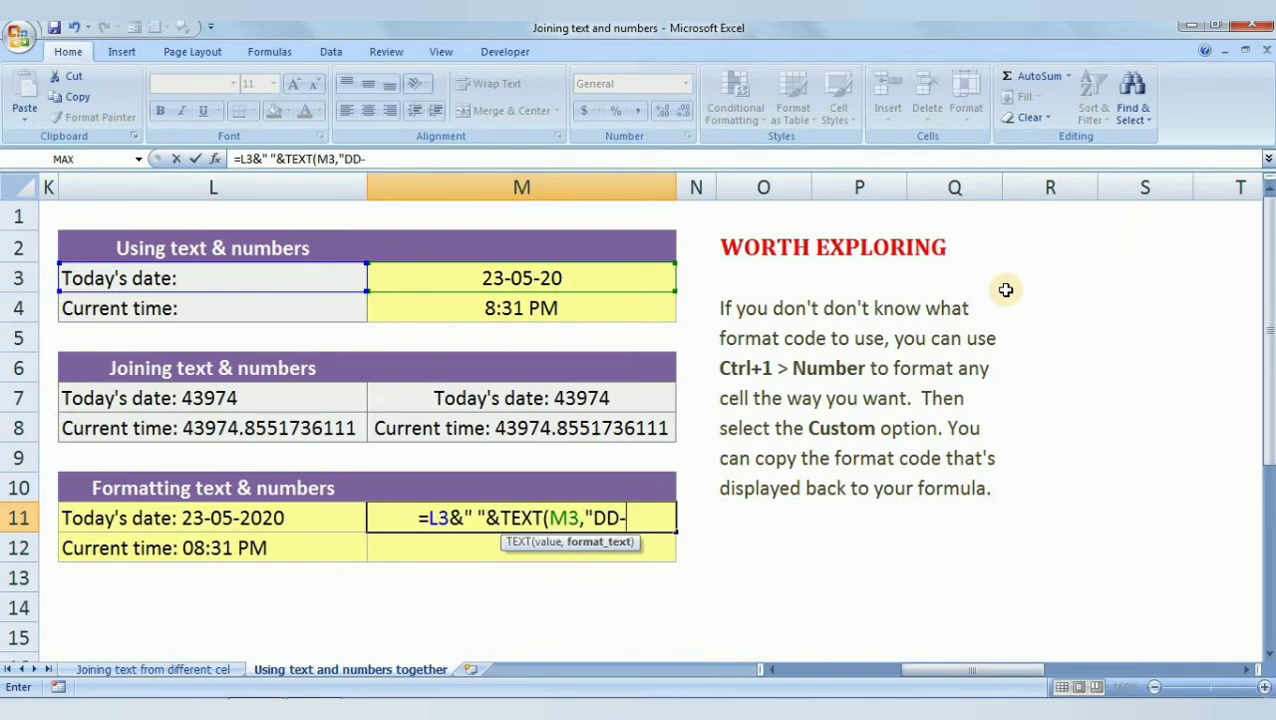
text(MM-)
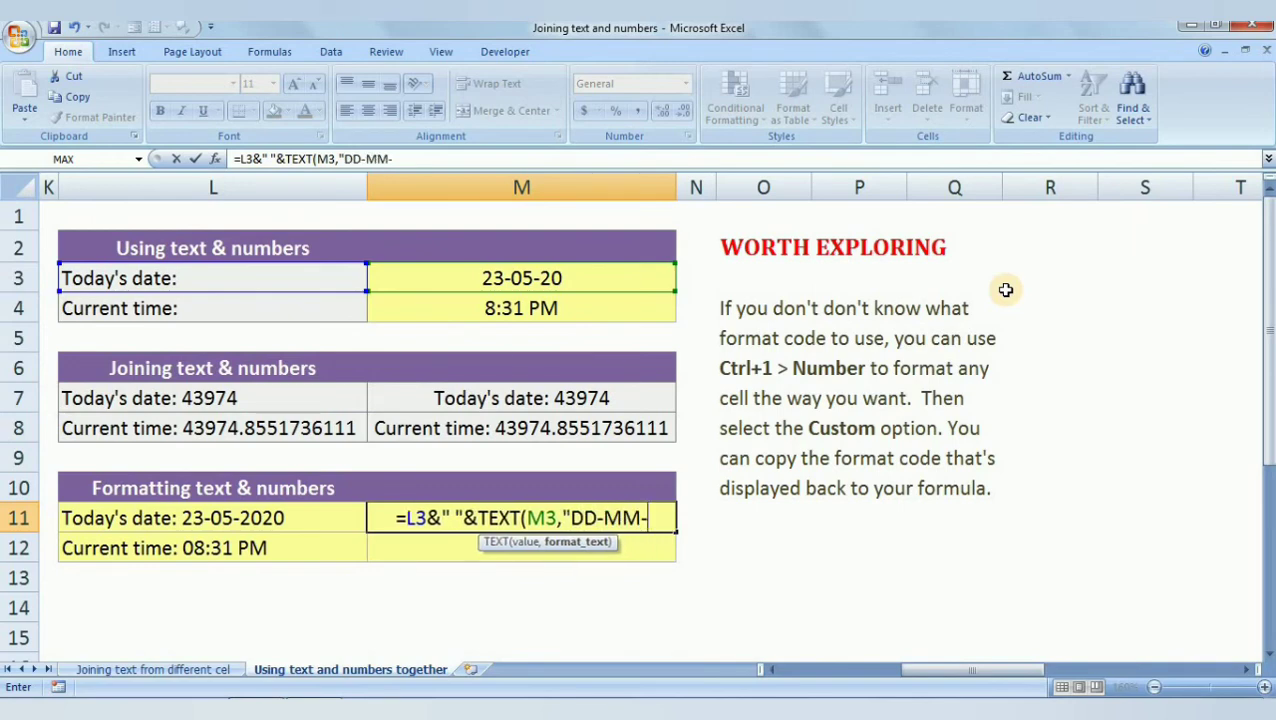
text(YYYY)
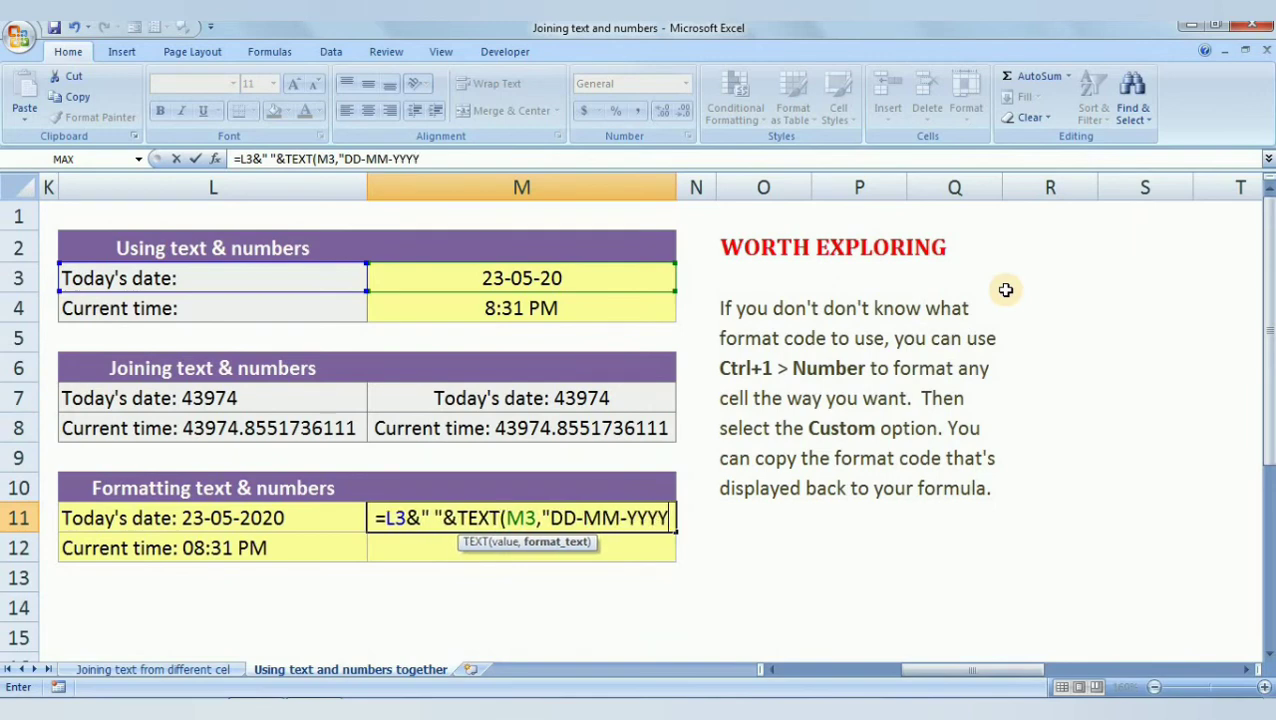
text(")
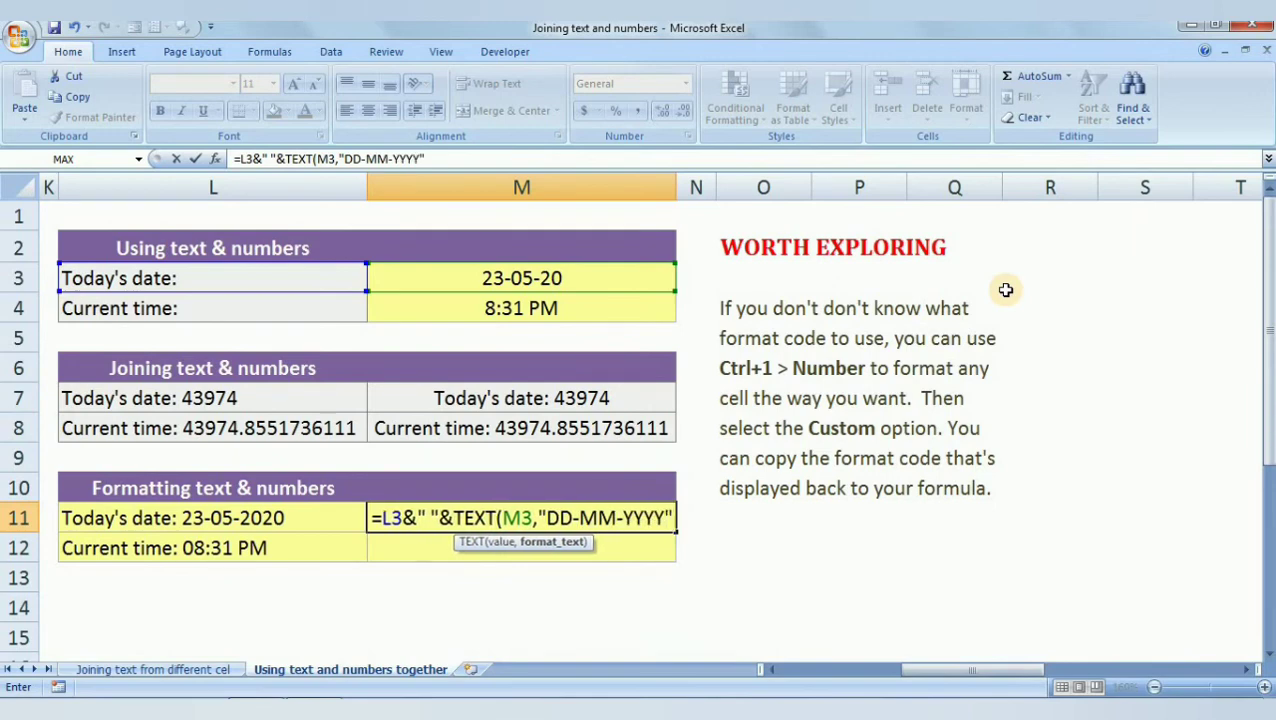
text())
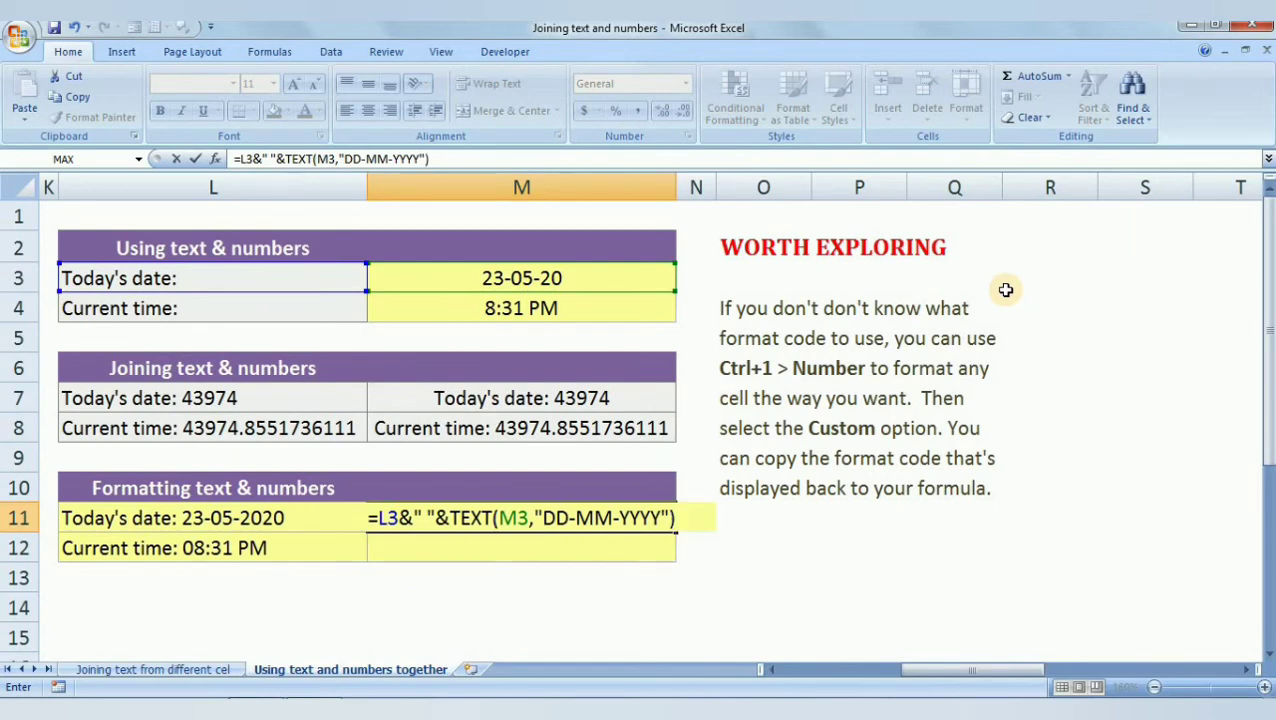
key(Return)
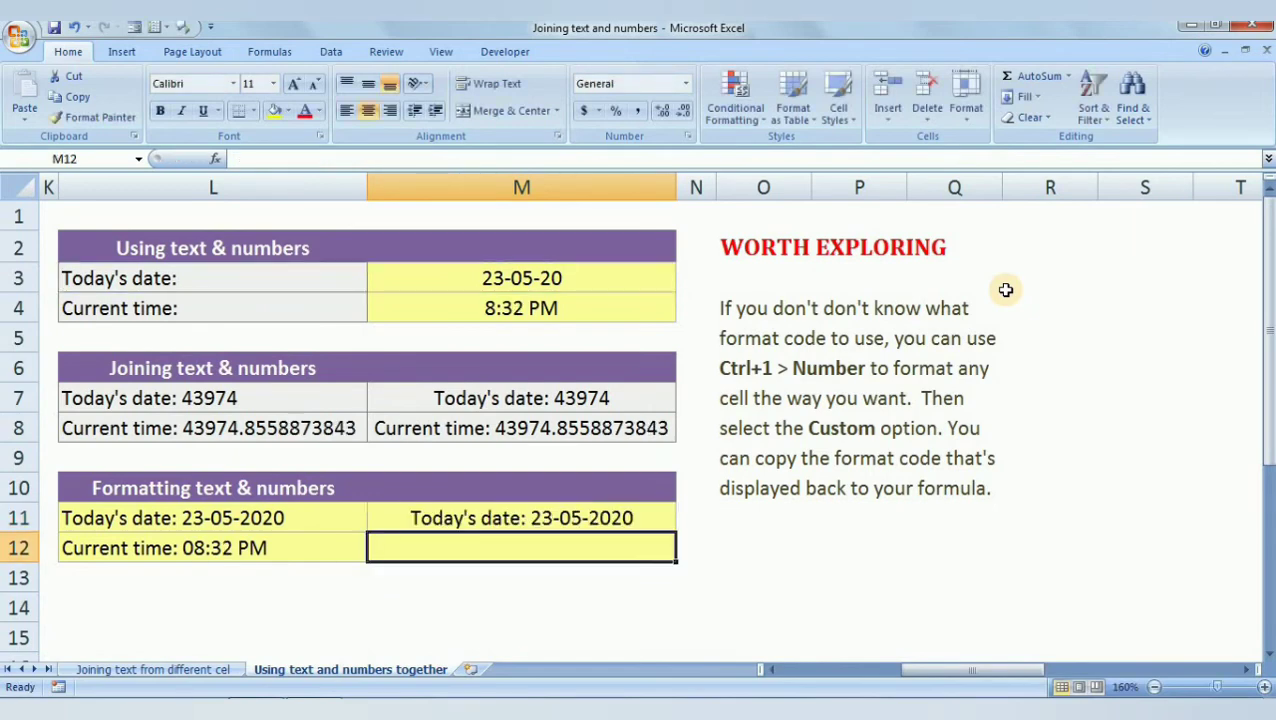
Enter =L4&" "&TEXT(M4,"HH:MM AM/PM") in M12, displaying Current time: 08:33 PM
click(595, 519)
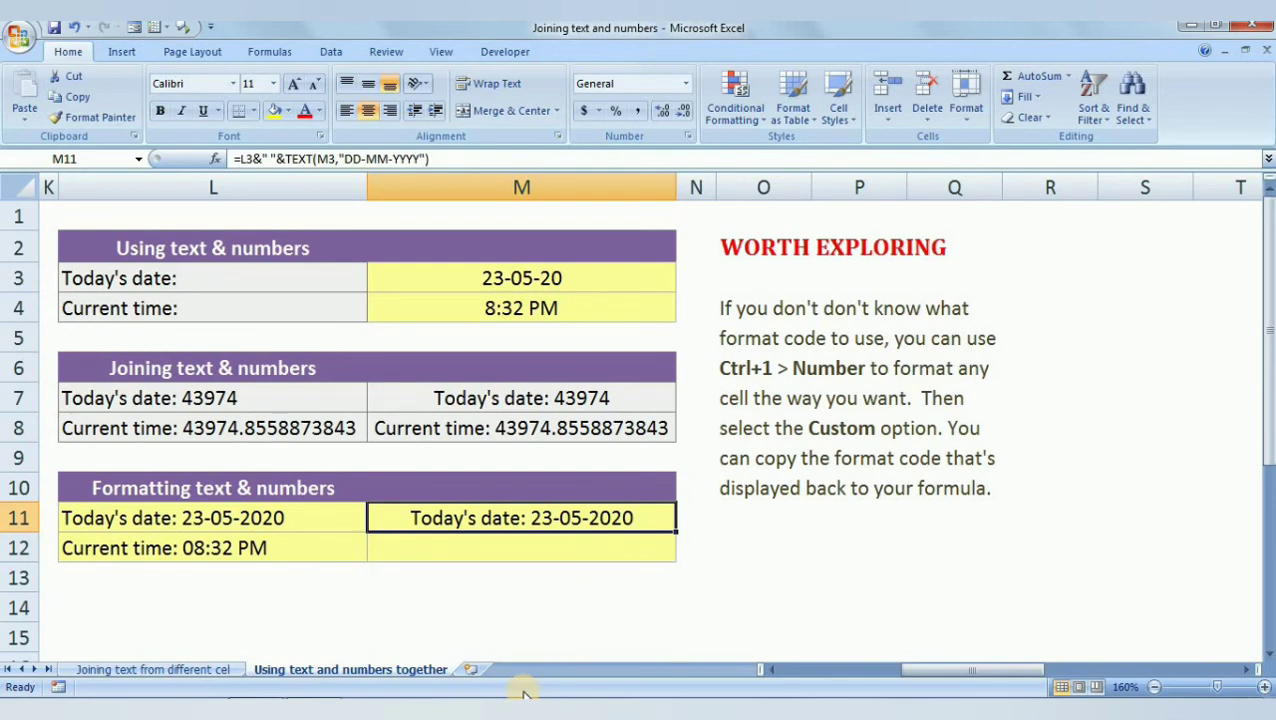
click(539, 552)
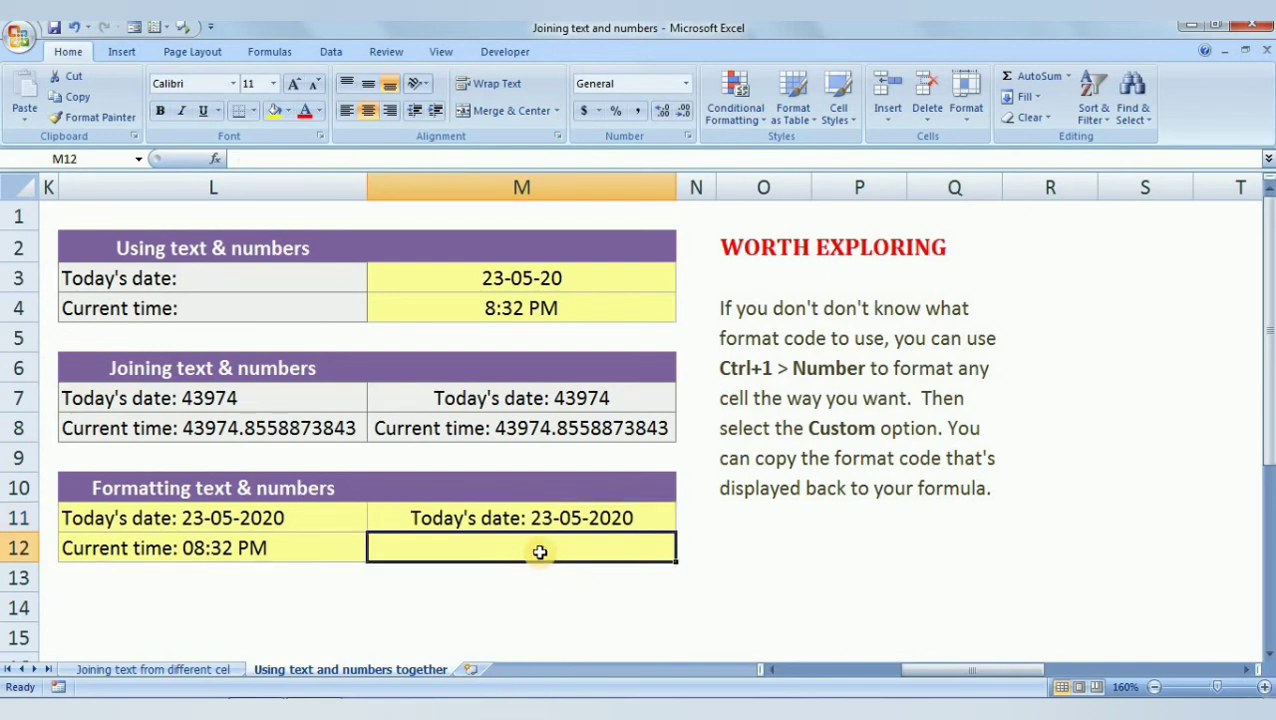
text(=)
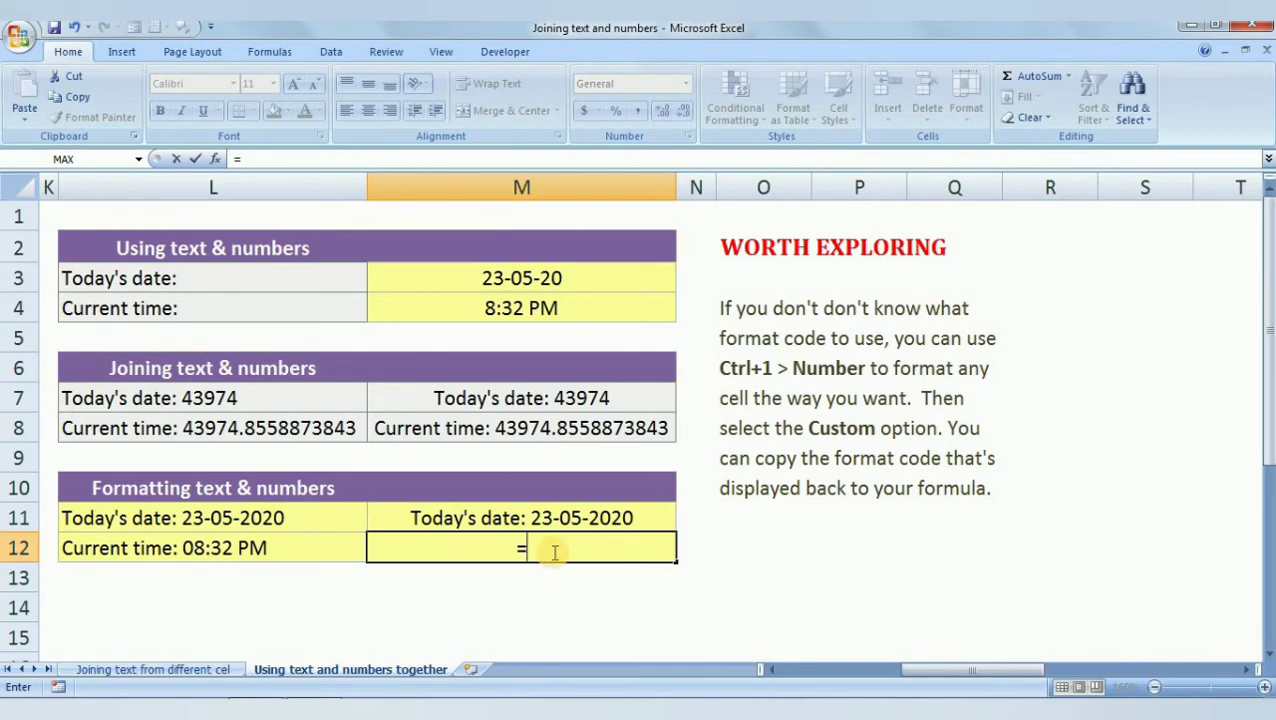
click(279, 310)
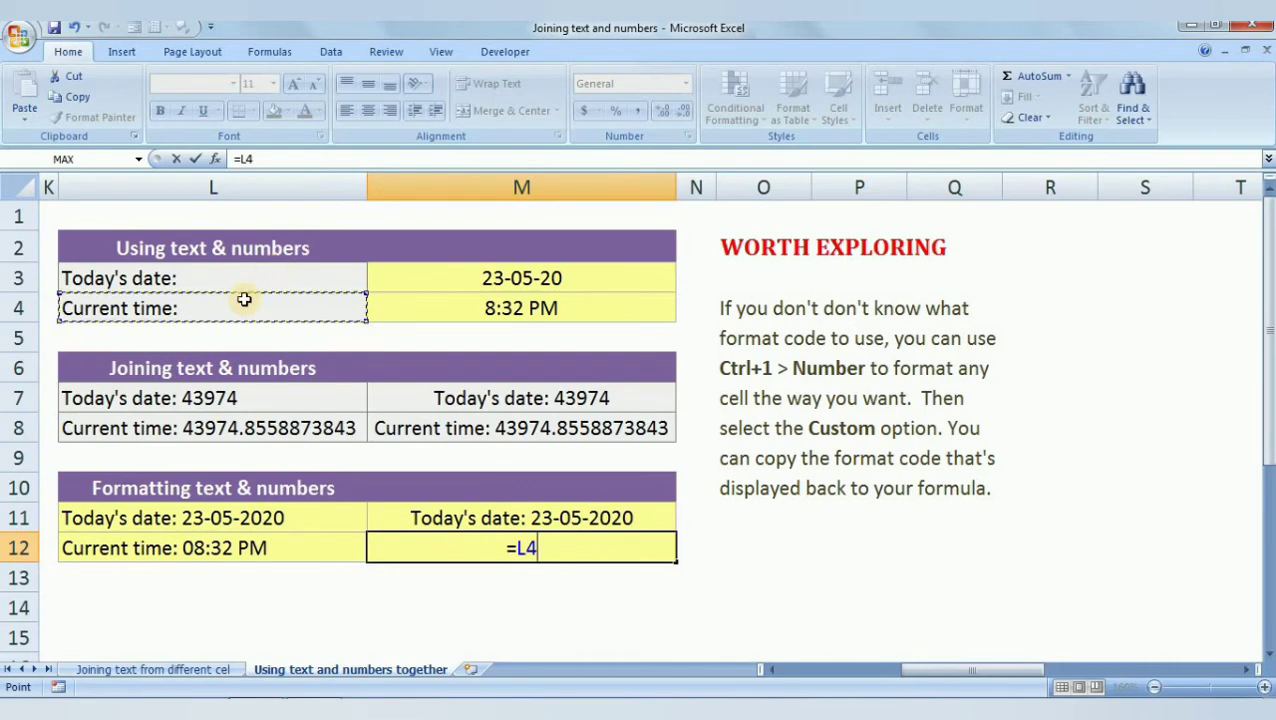
text(&)
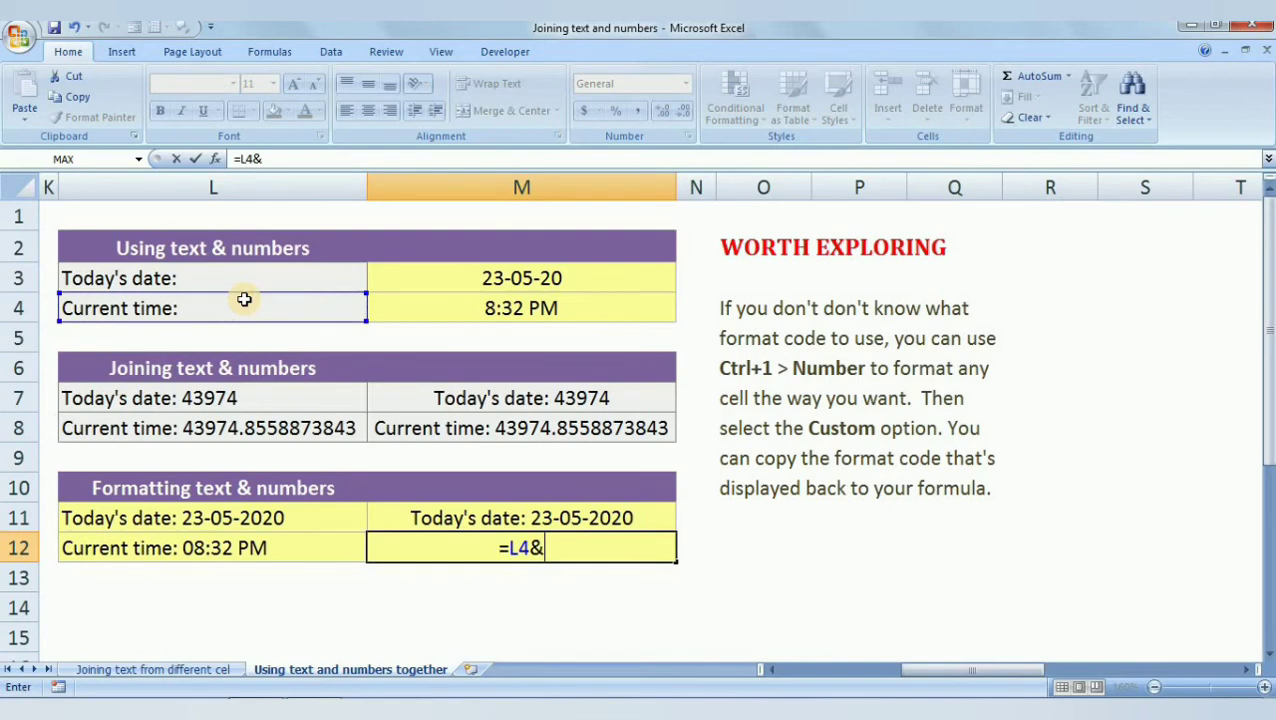
text(" "&)
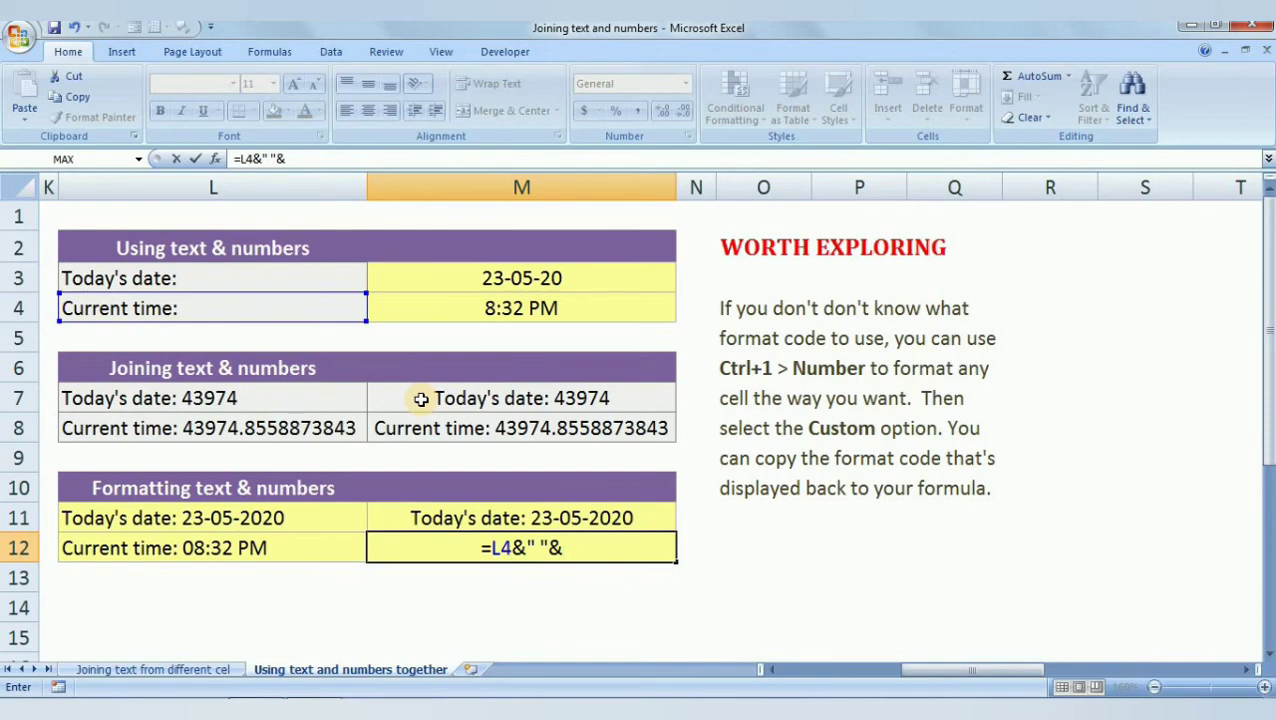
text(TEXT()
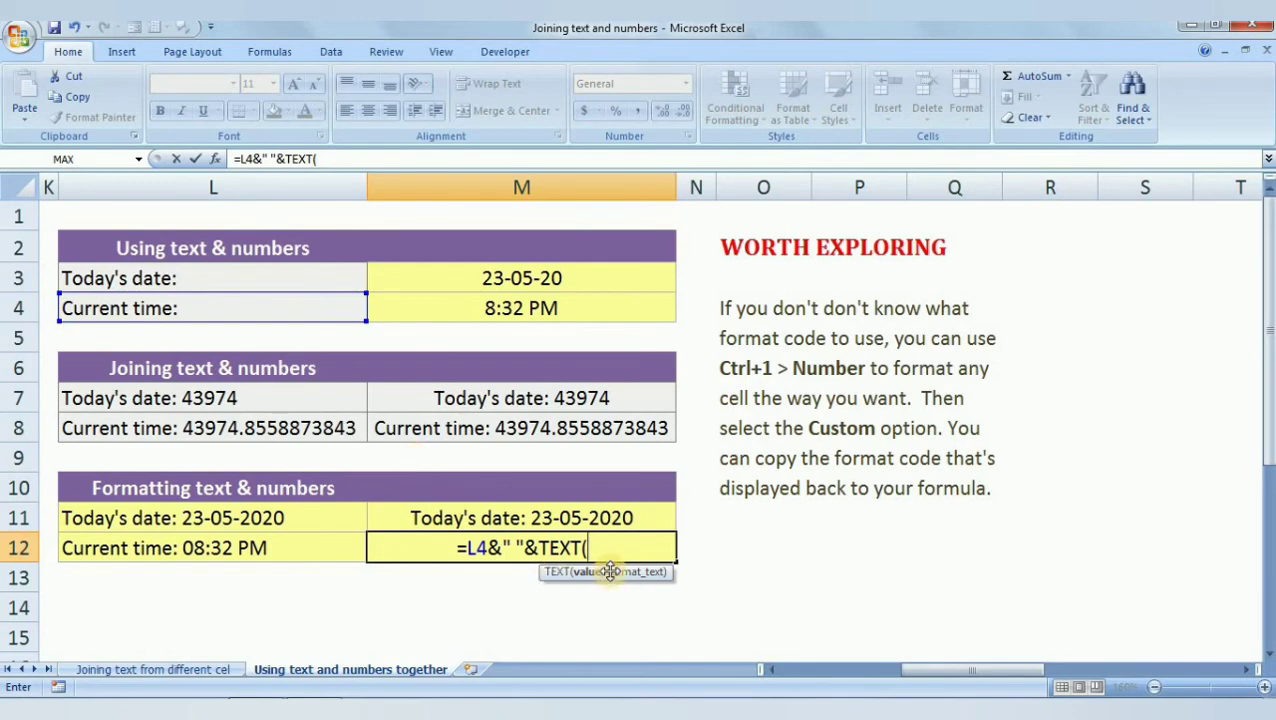
click(540, 305)
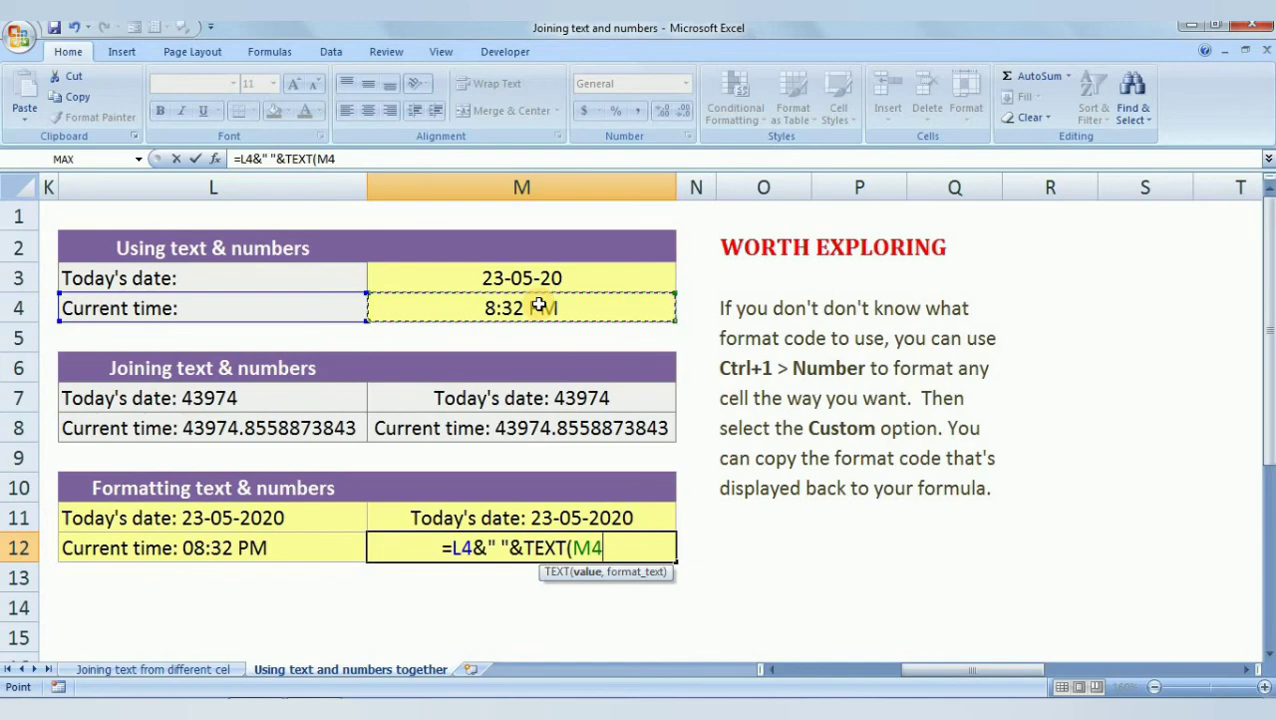
text(,)
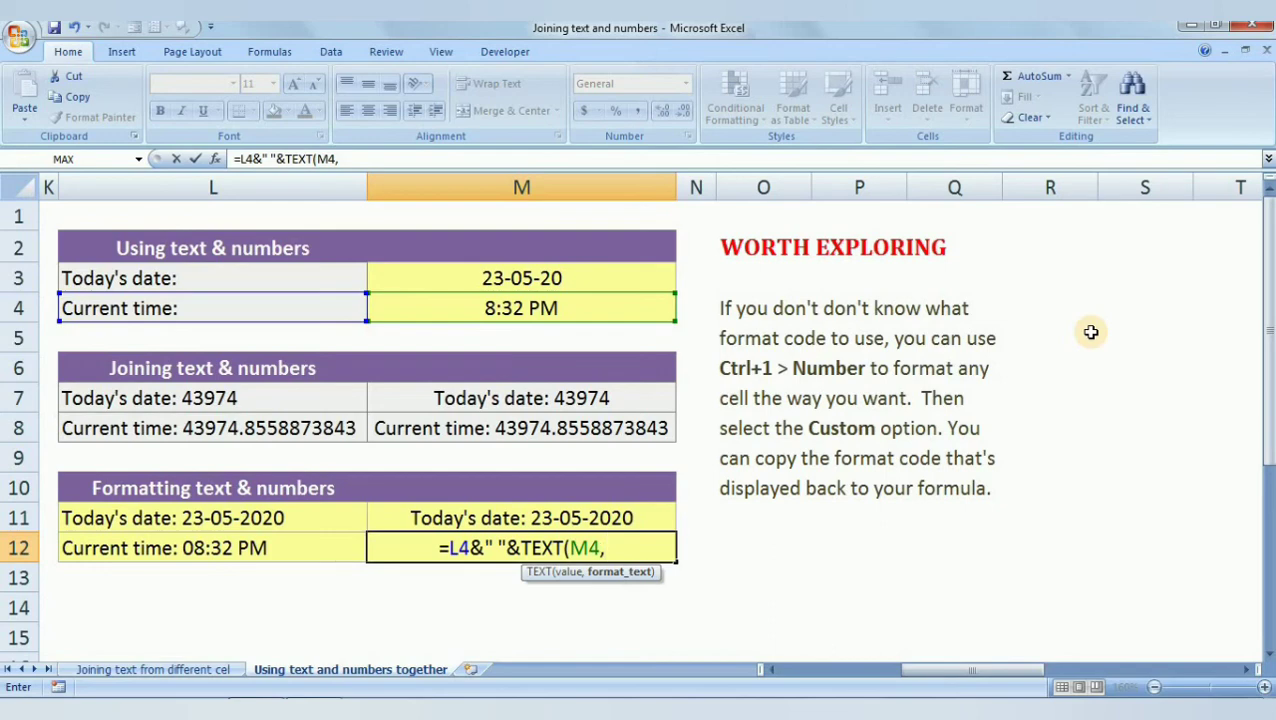
text(")
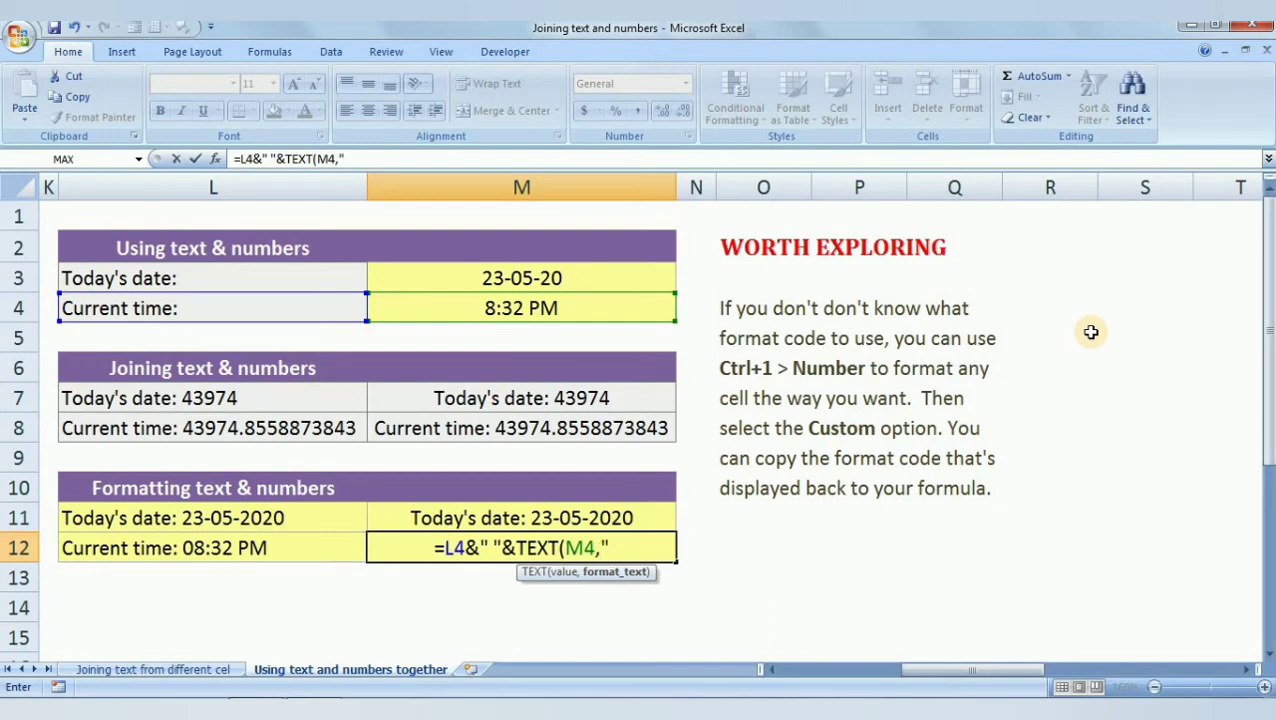
text(HH)
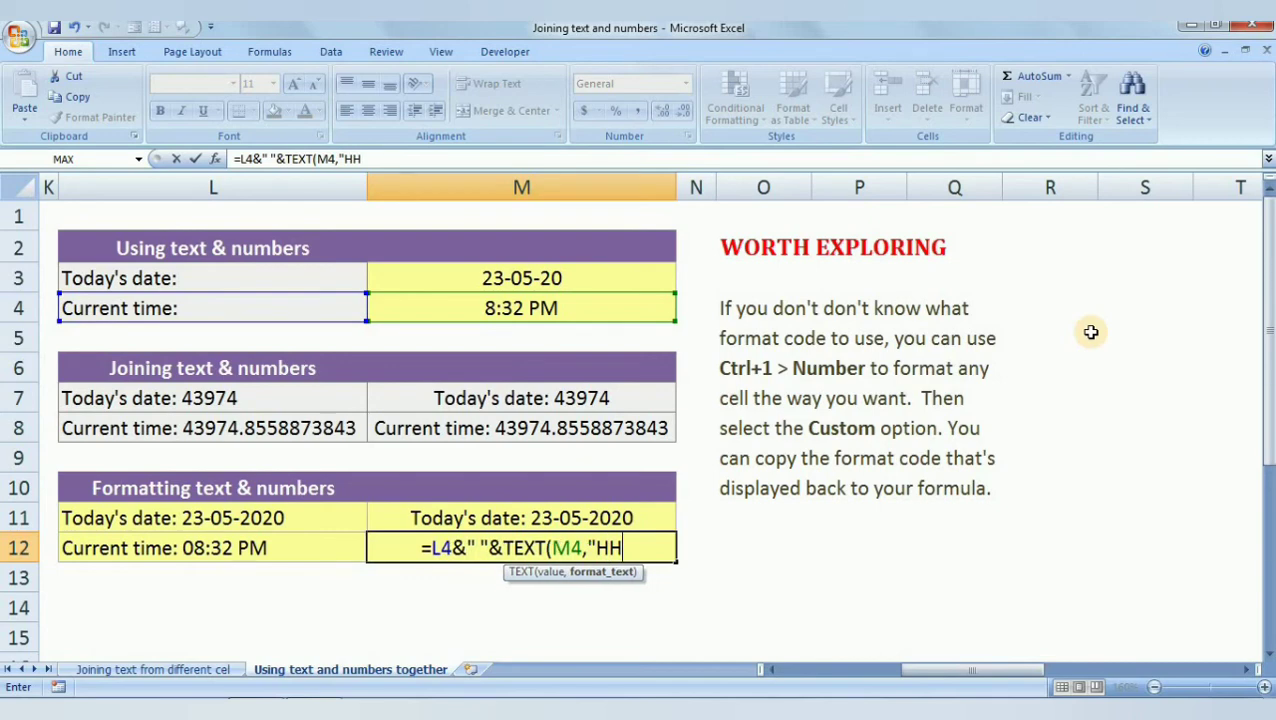
text(:)
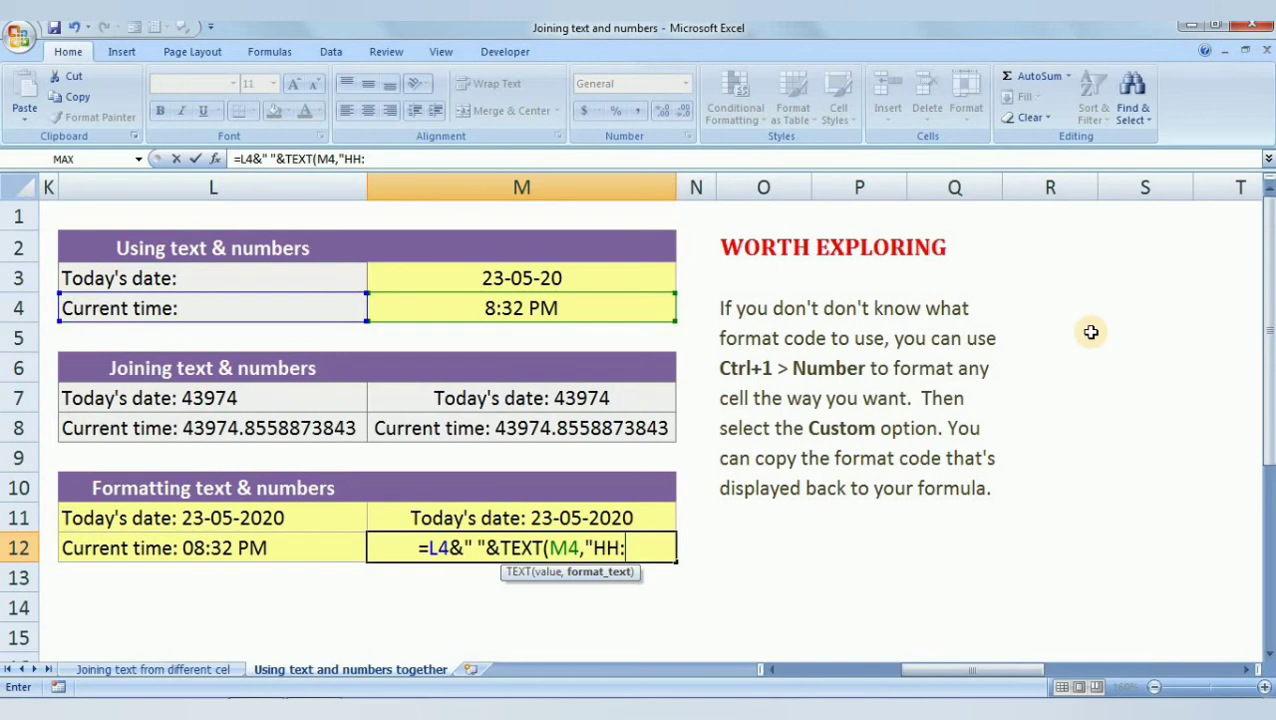
text(MM)
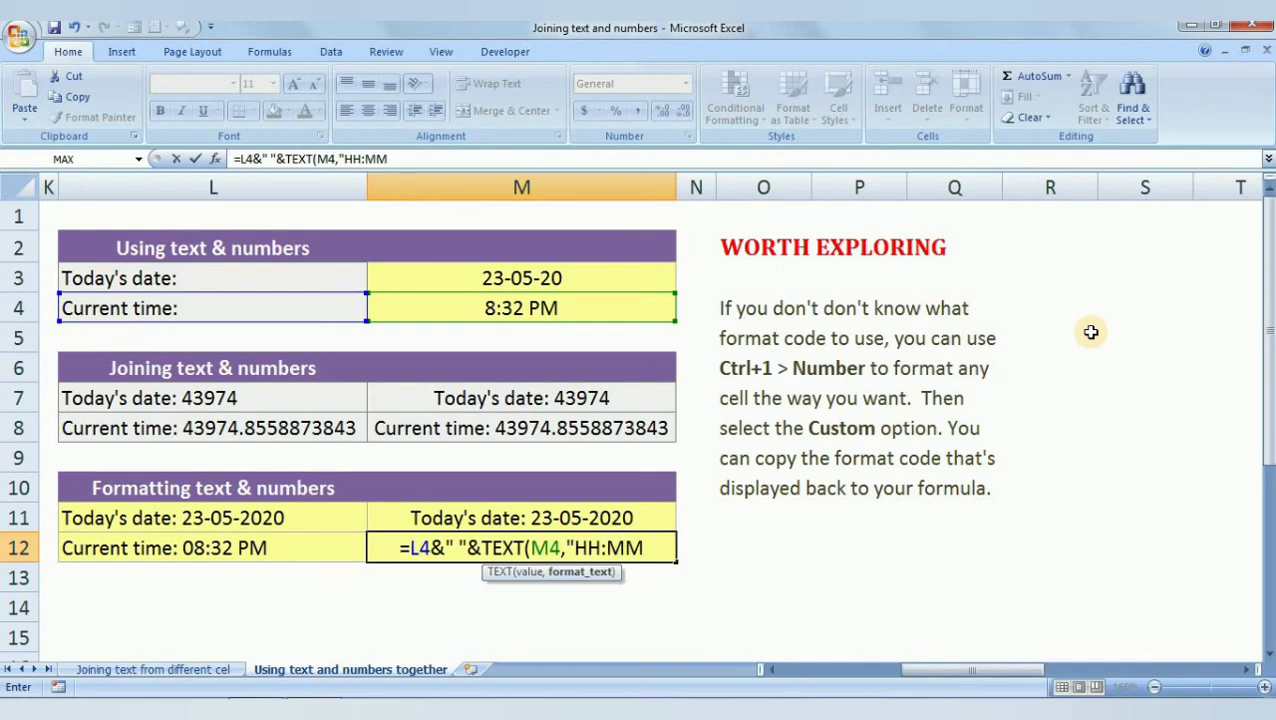
text( AM/PM)
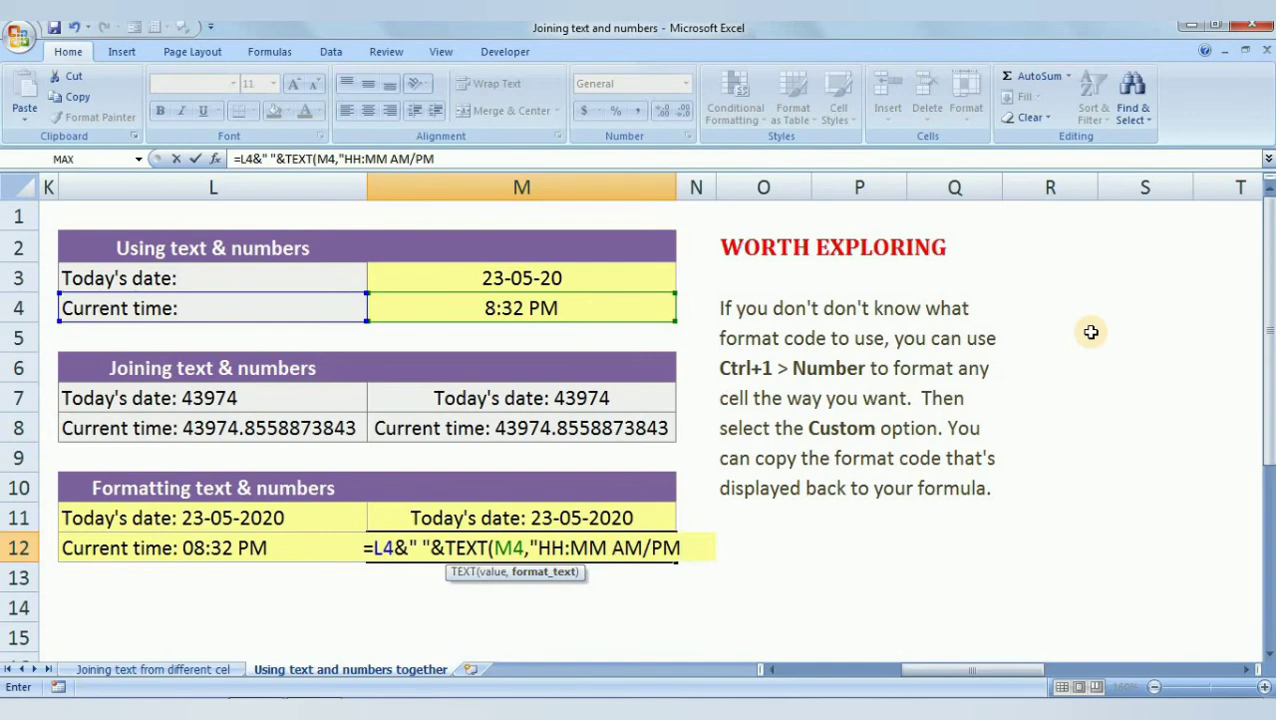
text(")
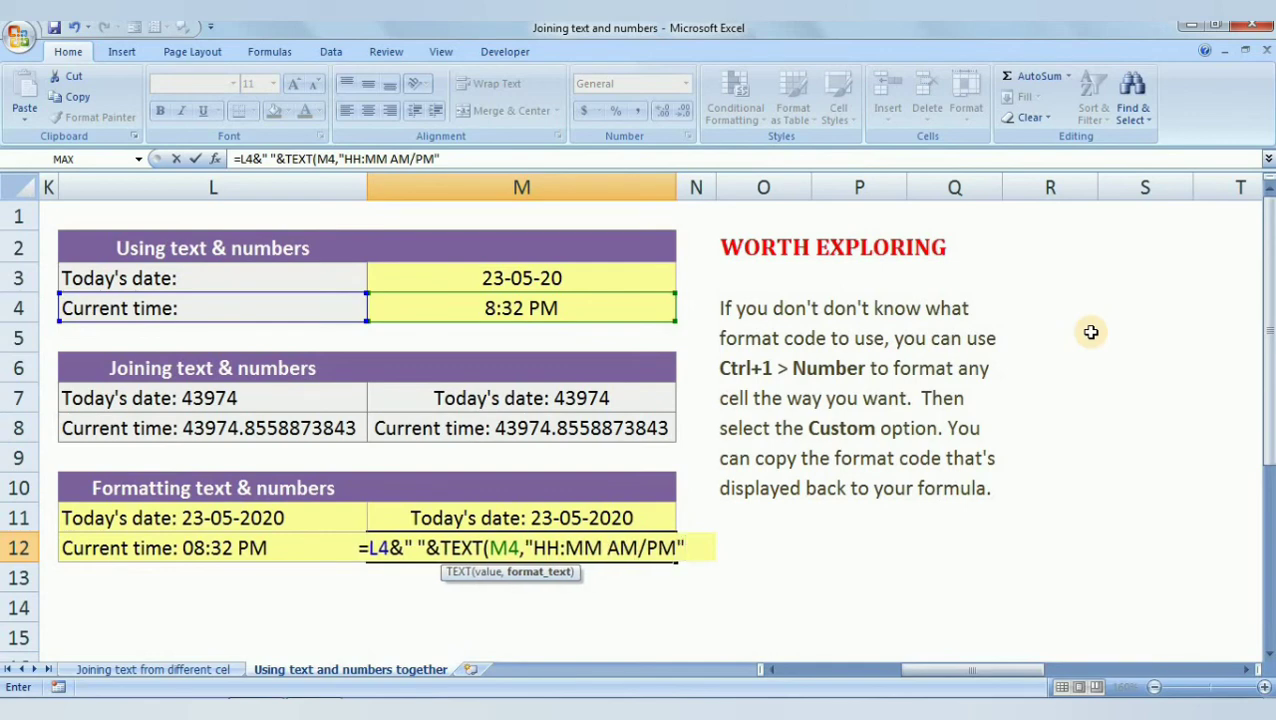
text())
key(Return)
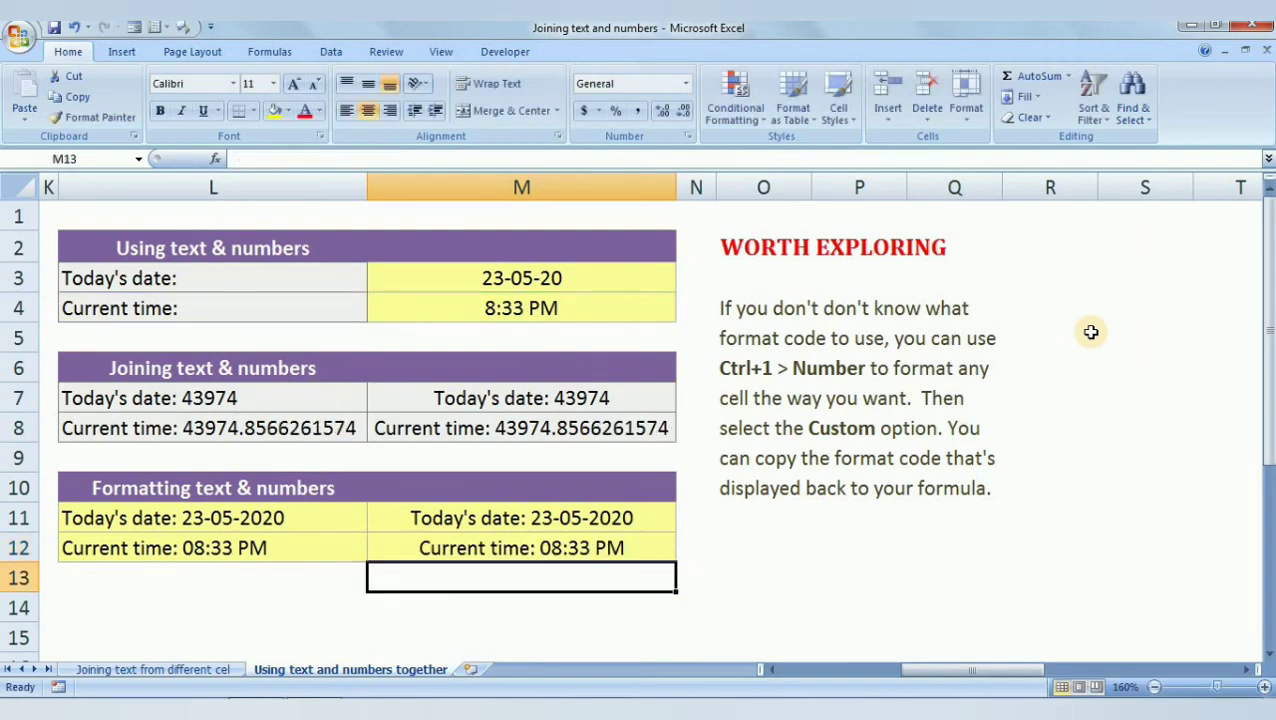
click(515, 547)
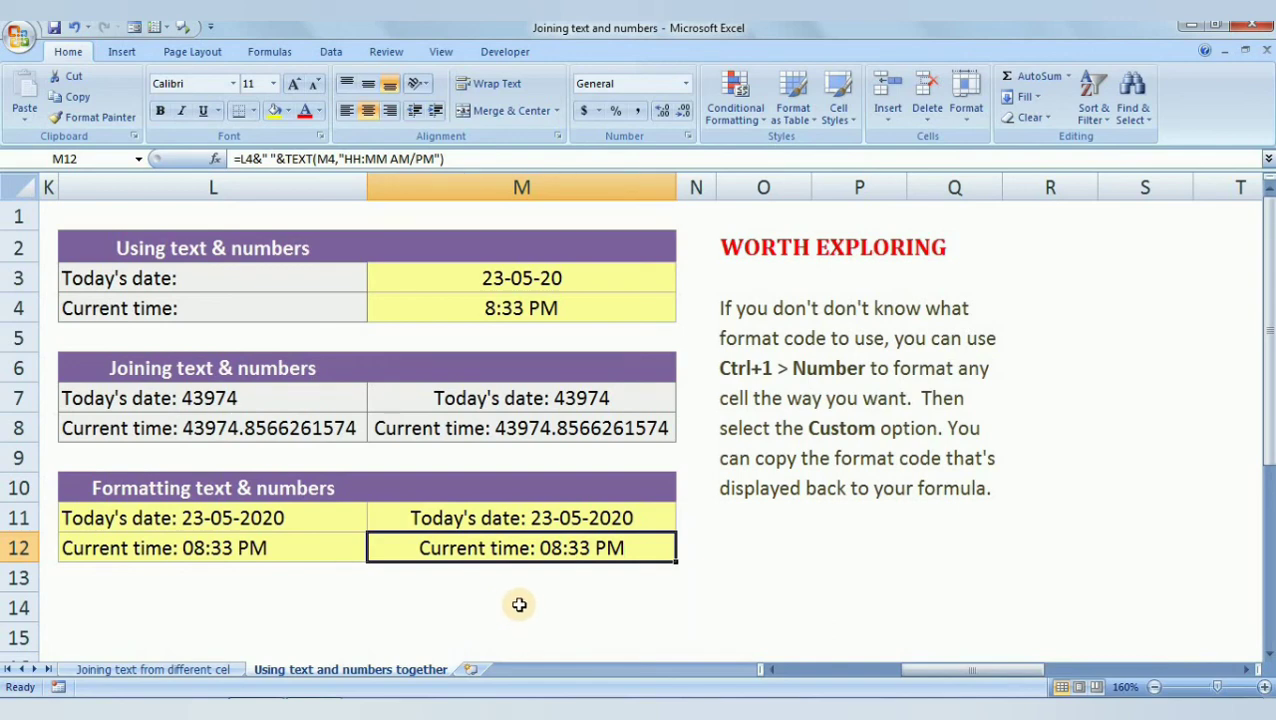
click(809, 543)
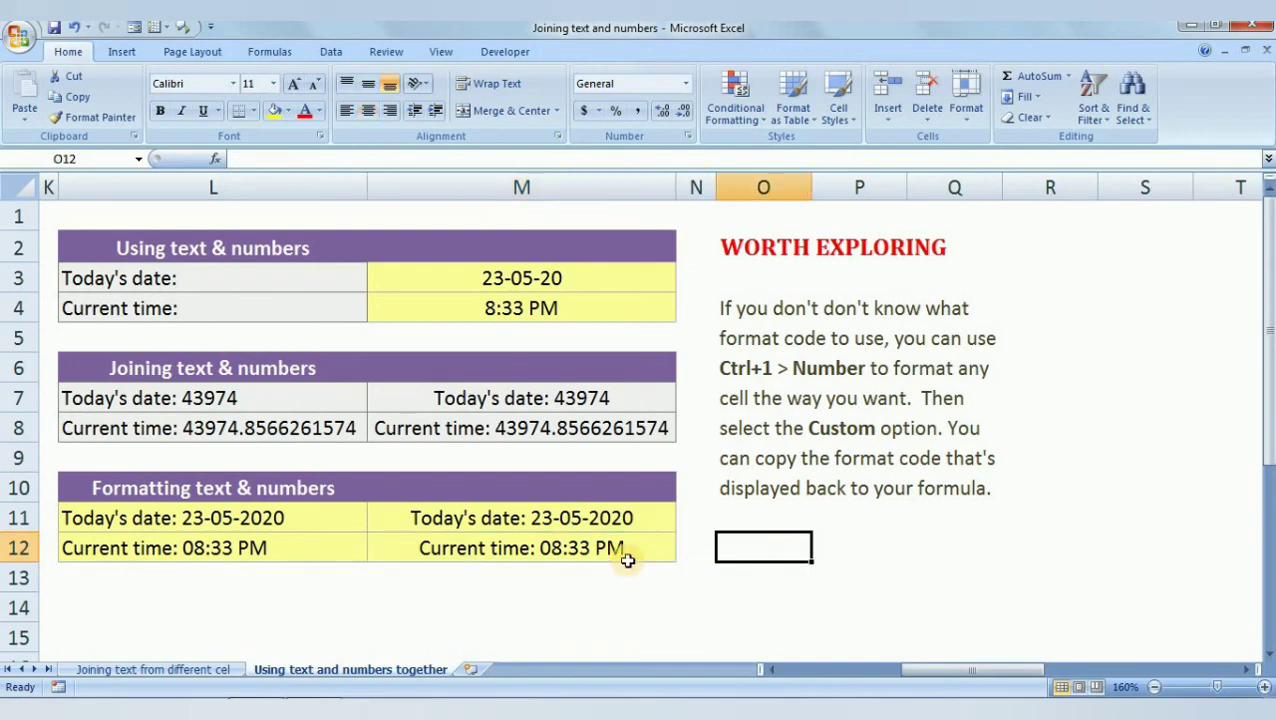
click(584, 550)
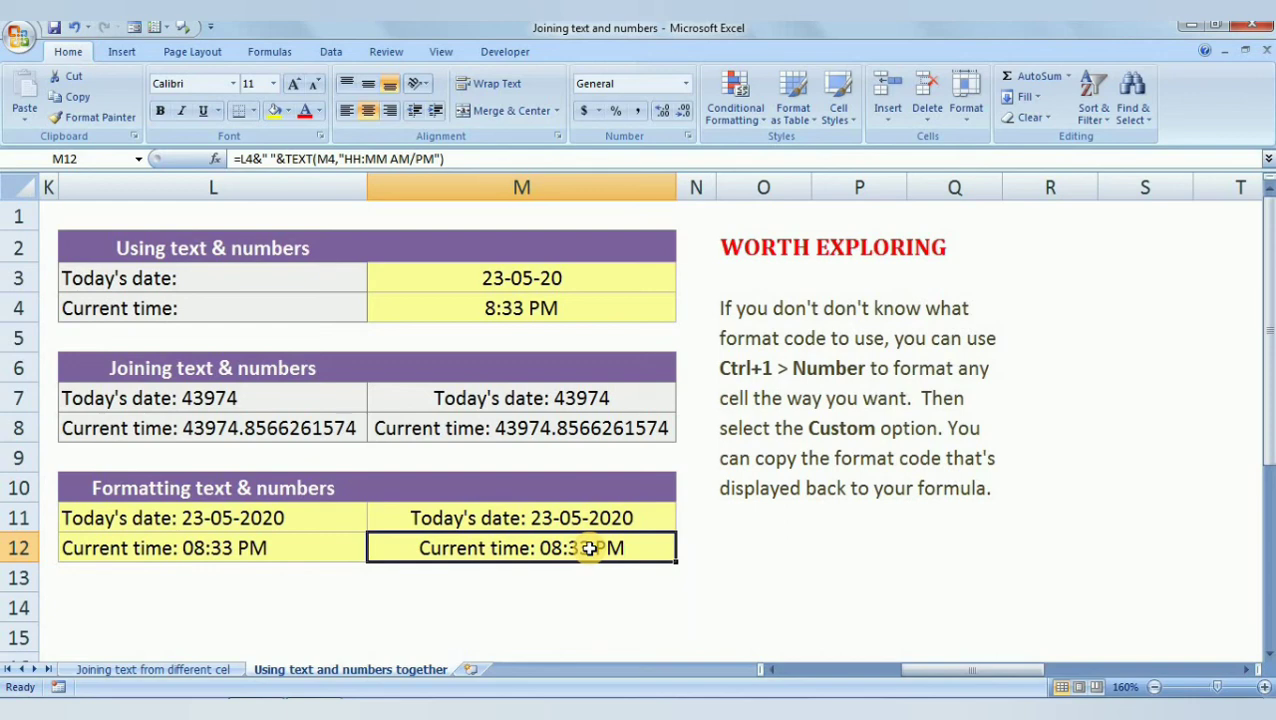
Open Format Cells with Ctrl+1, view the Custom codes, then cancel
key(ctrl+1)
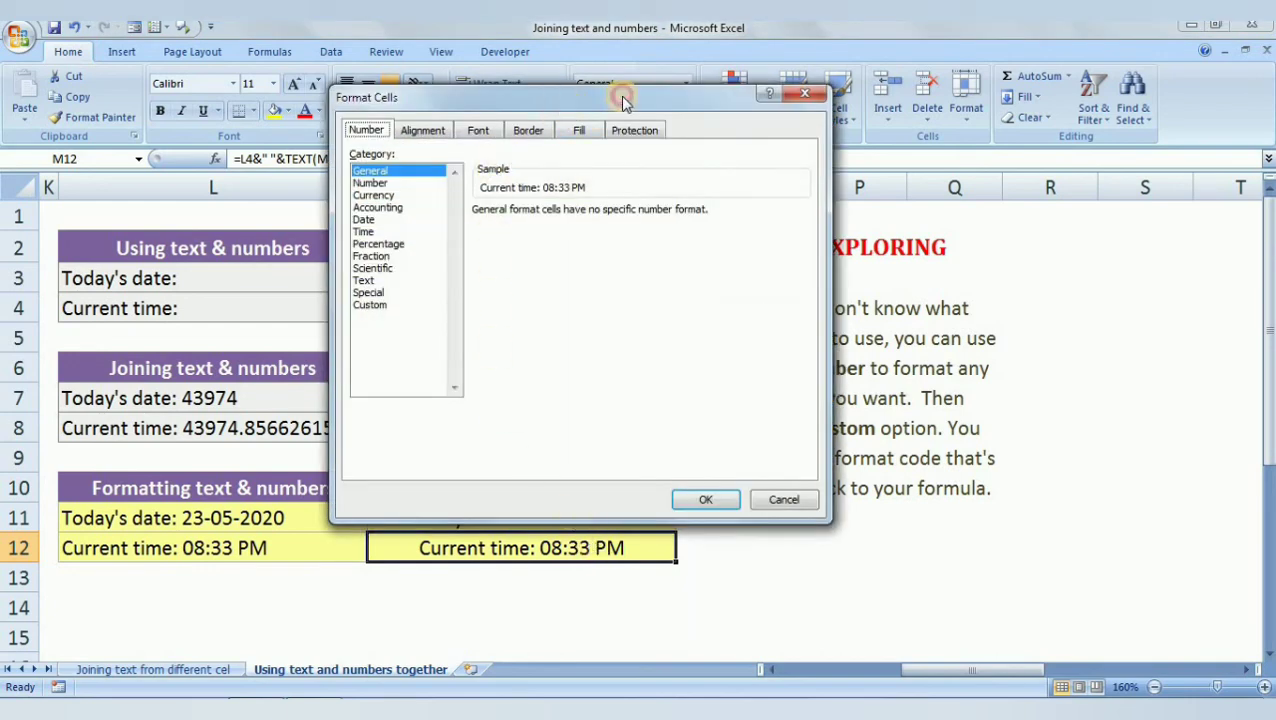
drag(621, 100, 683, 96)
click(434, 301)
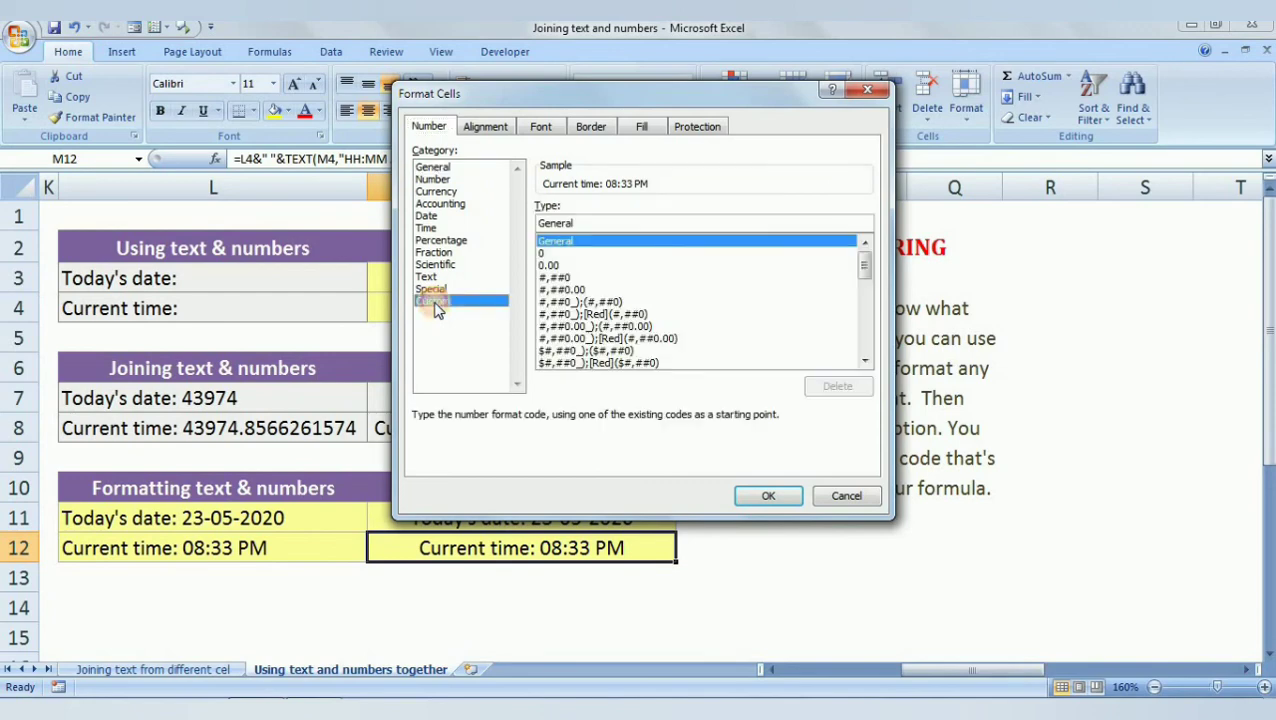
drag(866, 256, 869, 346)
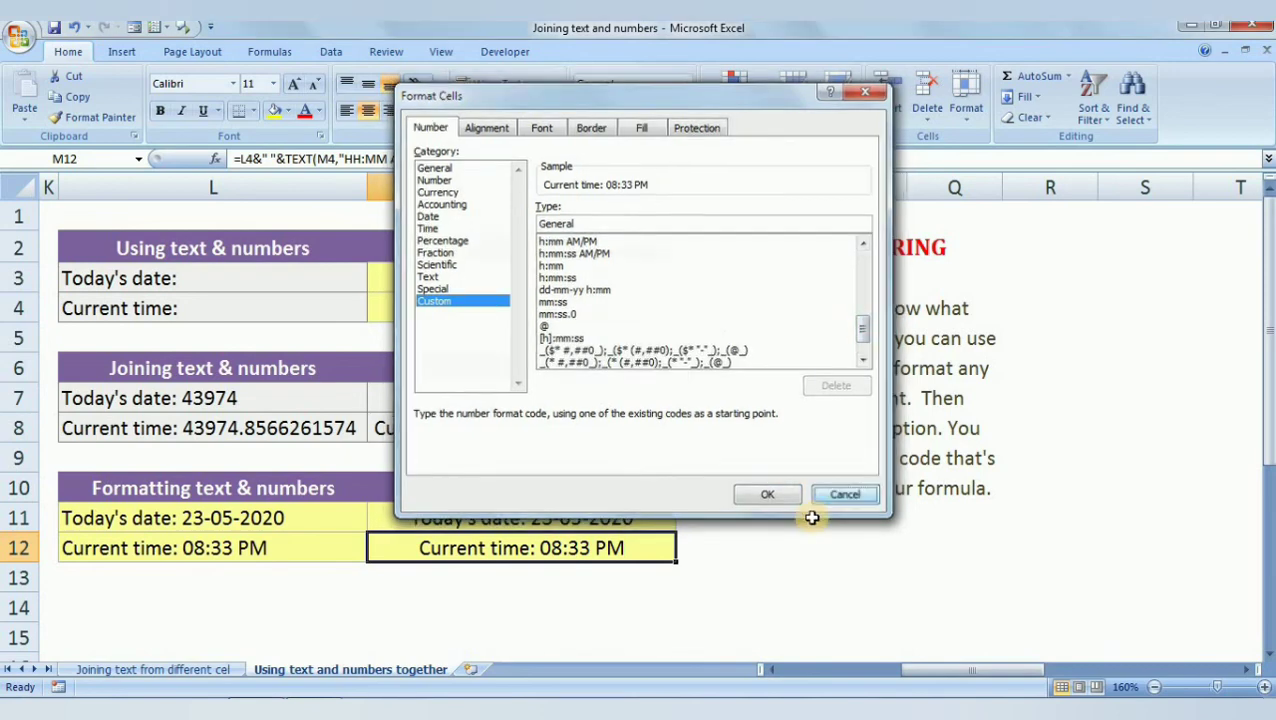
click(826, 496)
Reopen Format Cells for M12 from the right-click menu and browse the Custom type list
right_click(607, 545)
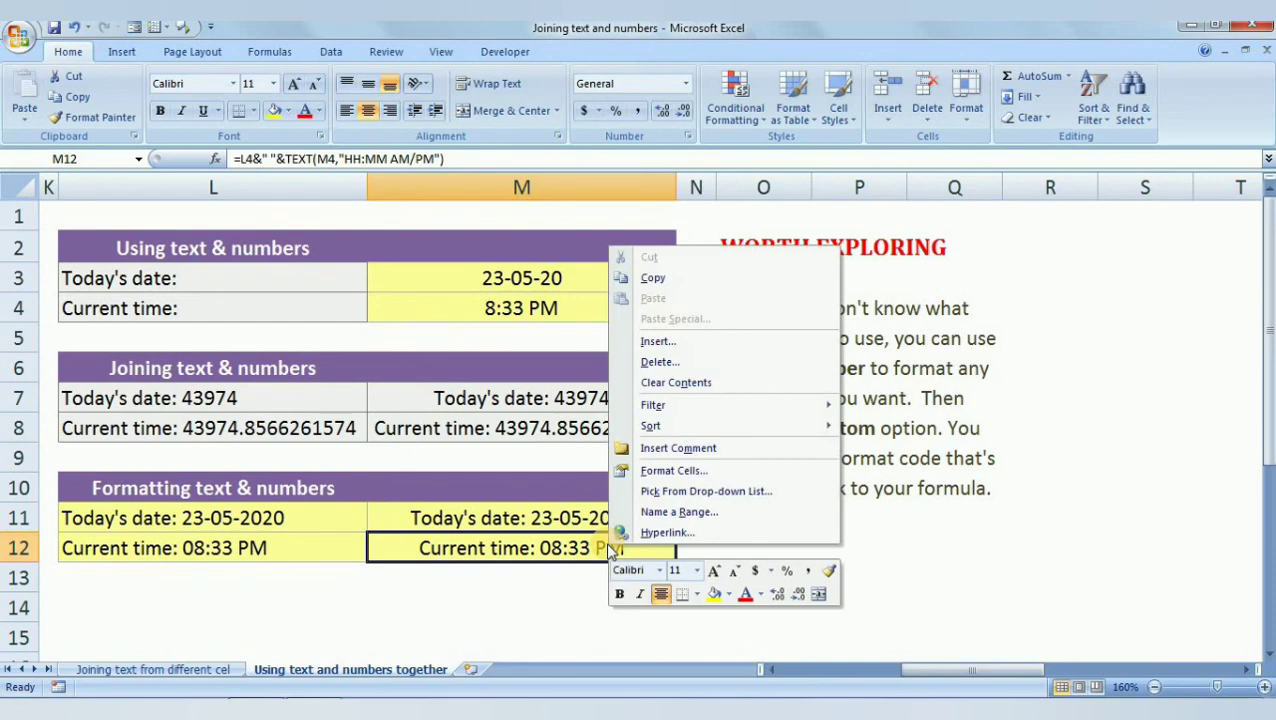
click(673, 471)
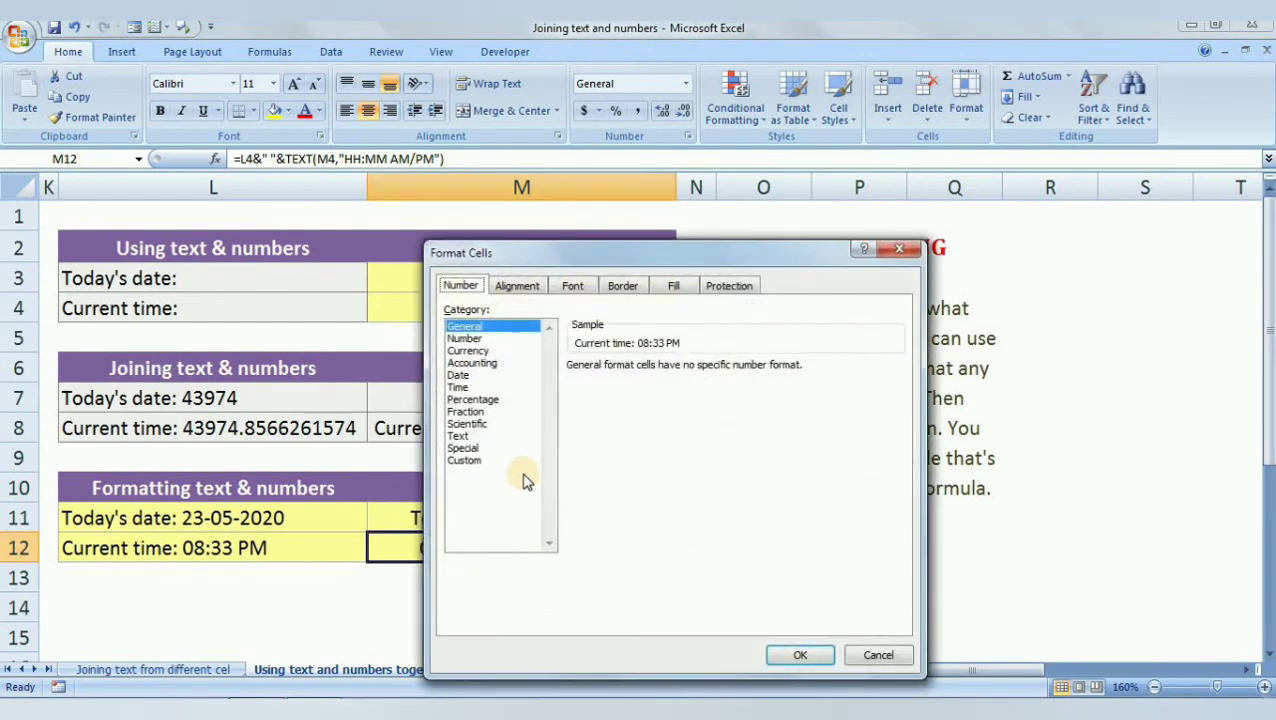
click(477, 464)
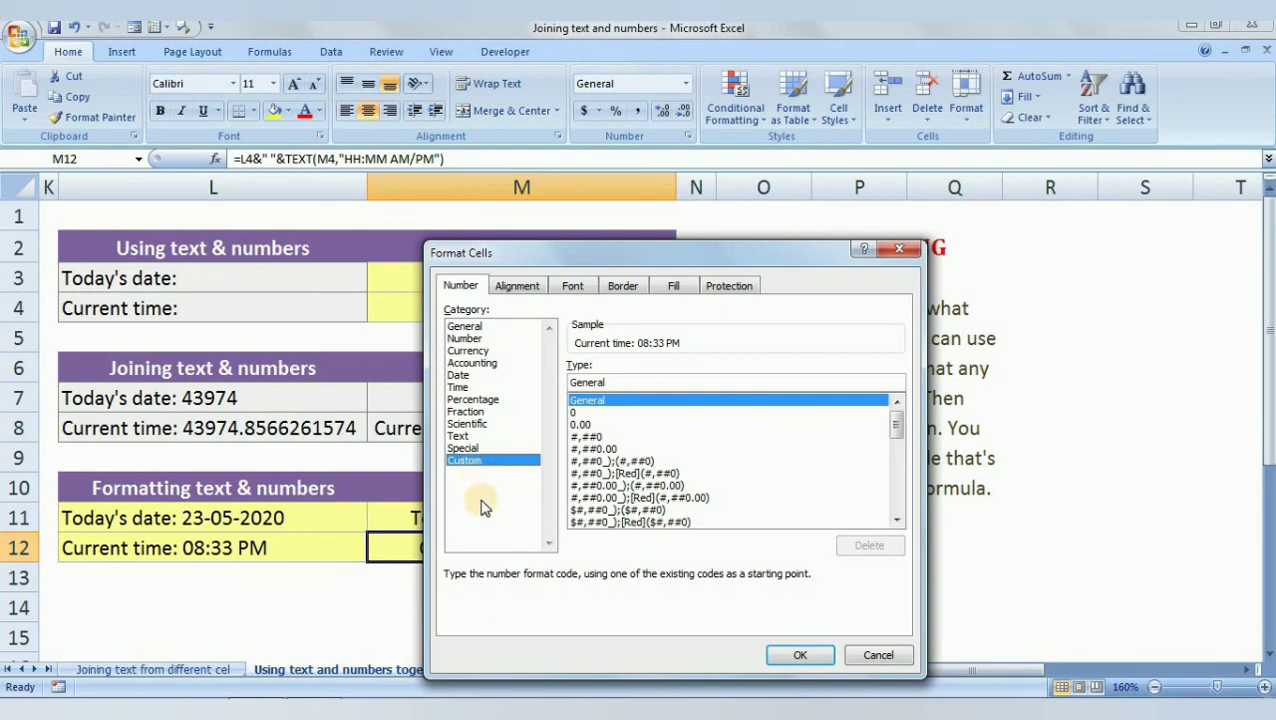
drag(897, 421, 898, 468)
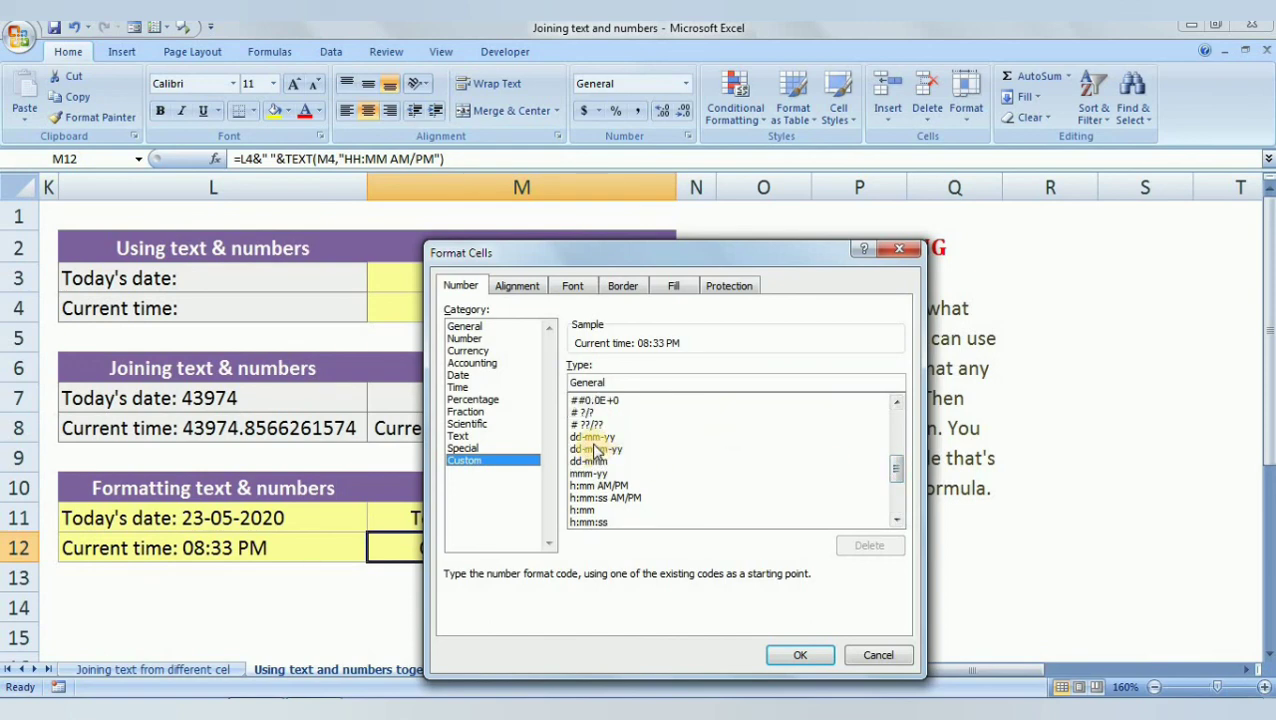